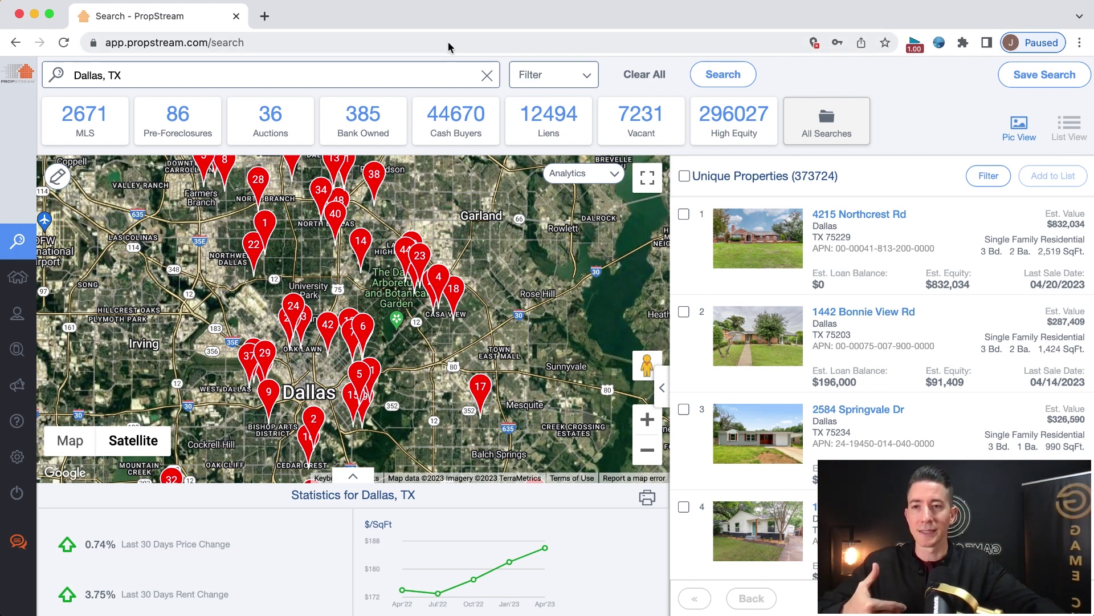
Bring up the Search Options panel for the Dallas, TX search
{"action": "left_click", "coordinate": [145, 75]}
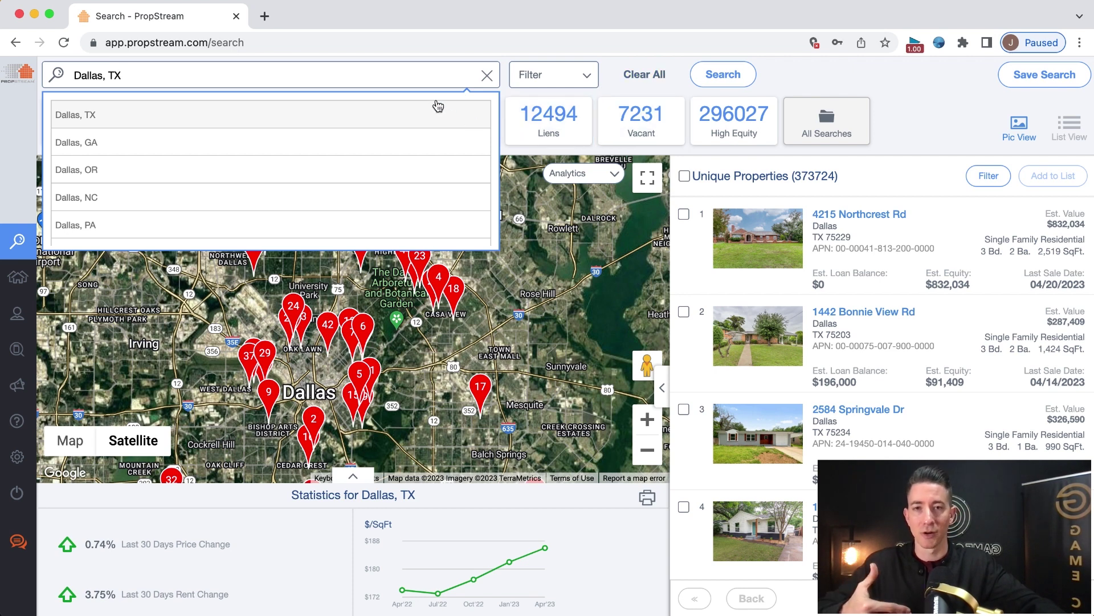
{"action": "left_click", "coordinate": [570, 81]}
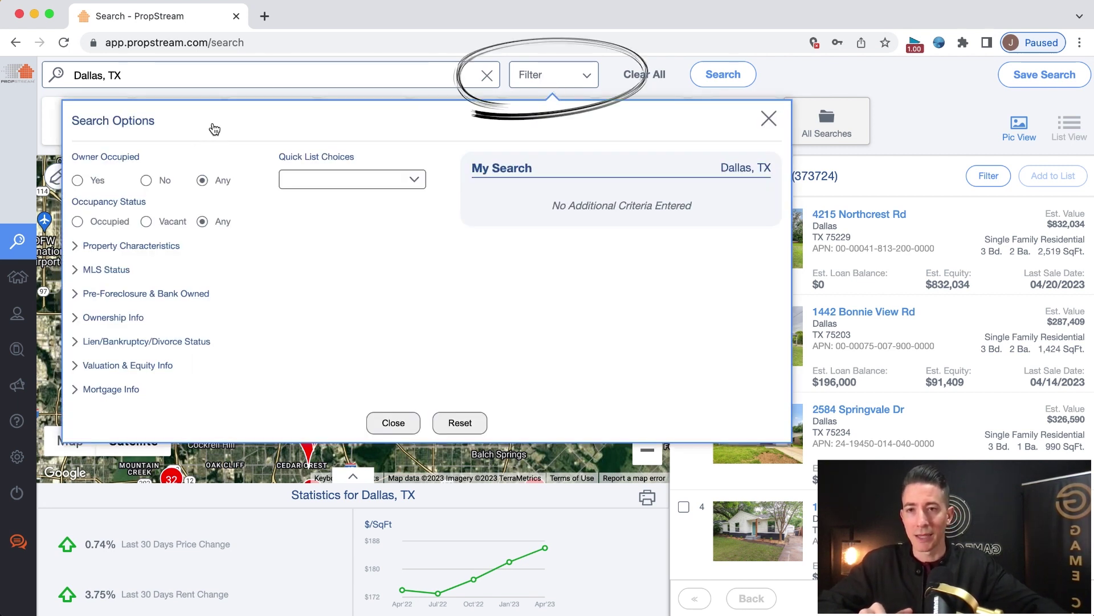
Leave Quick List Choices unselected and expand the Property Characteristics filters
{"action": "left_click", "coordinate": [402, 182]}
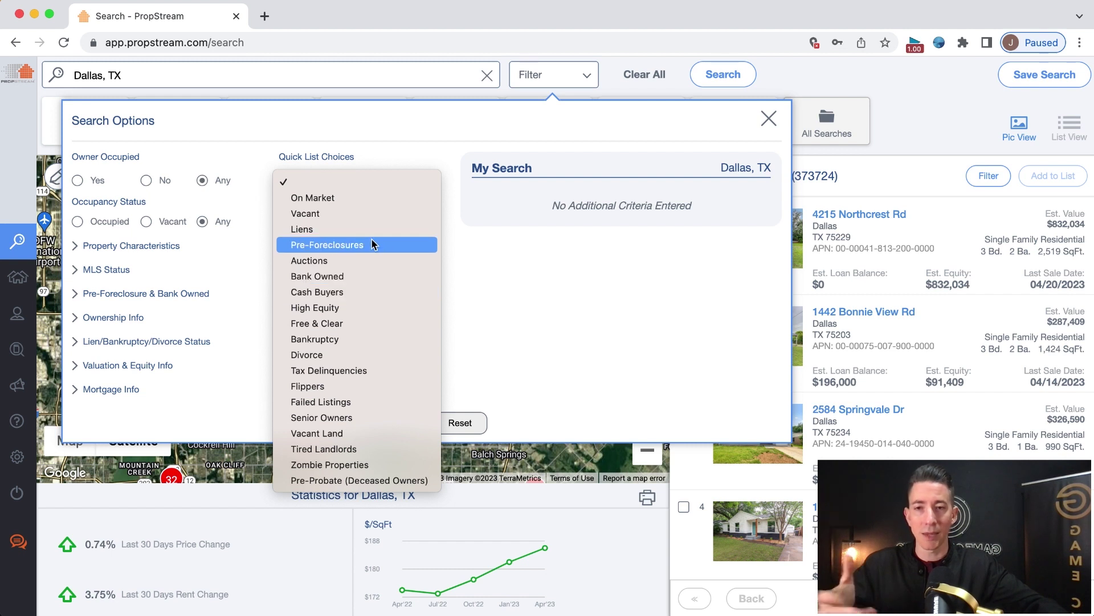
{"action": "left_click", "coordinate": [242, 130]}
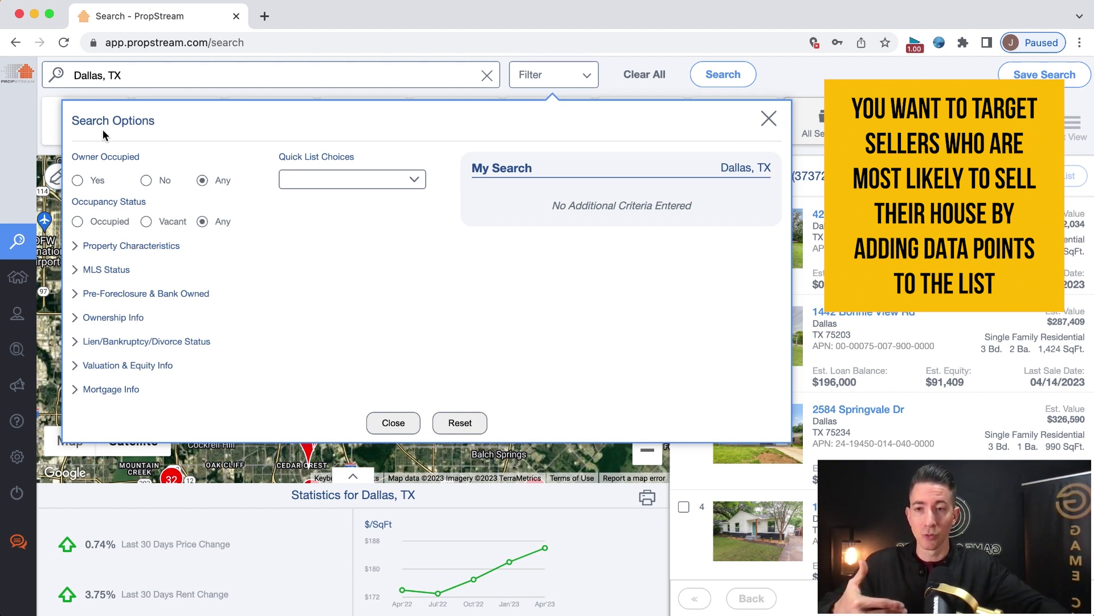
{"action": "left_click", "coordinate": [112, 251]}
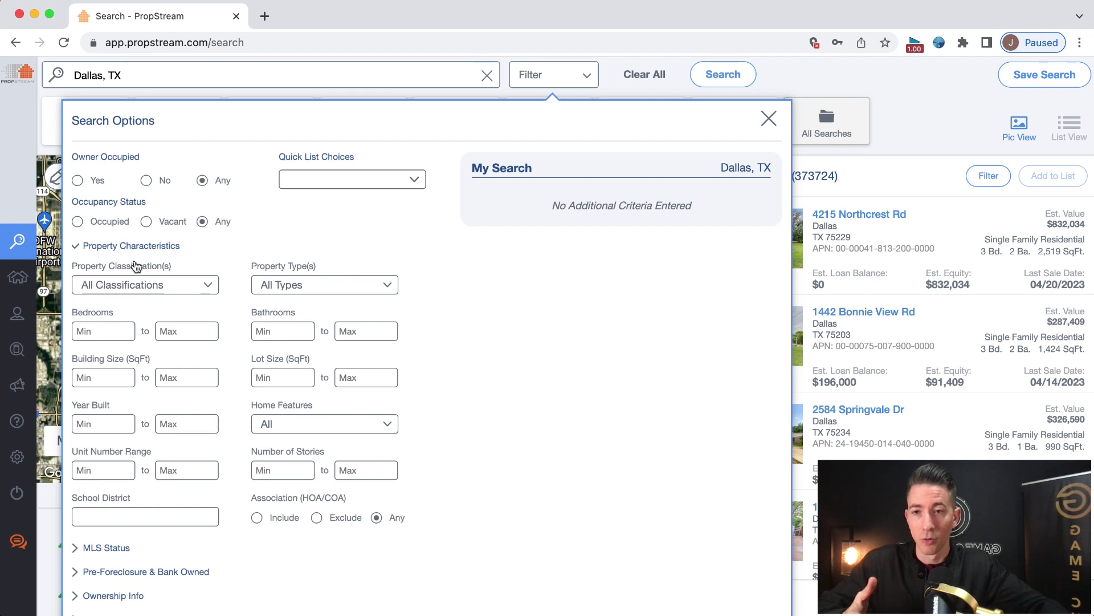
Set Property Classification to Residential
{"action": "left_click", "coordinate": [178, 292]}
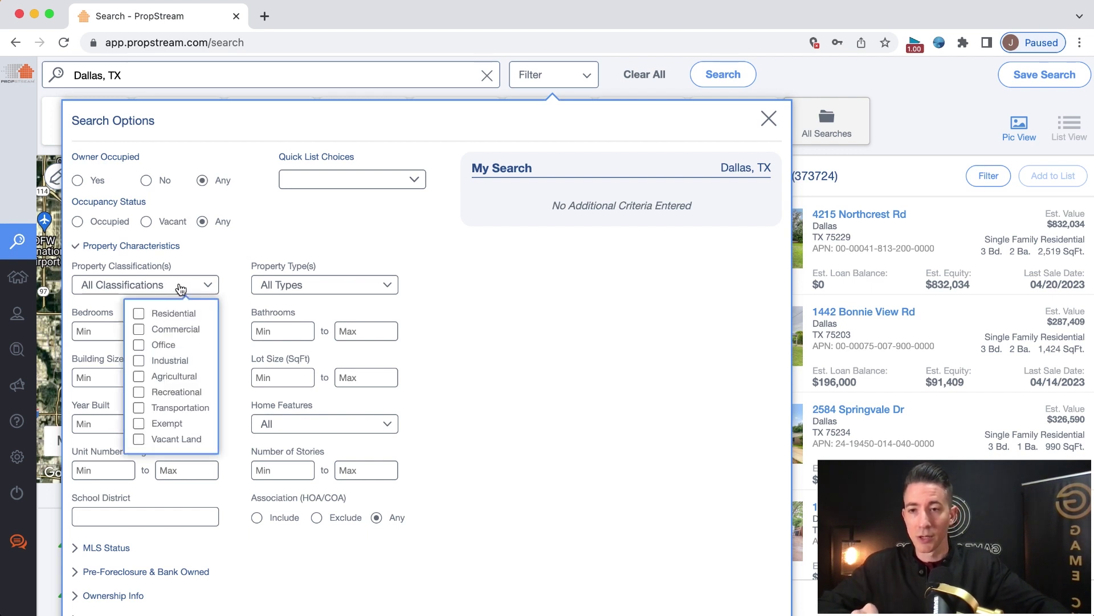
{"action": "left_click", "coordinate": [139, 313]}
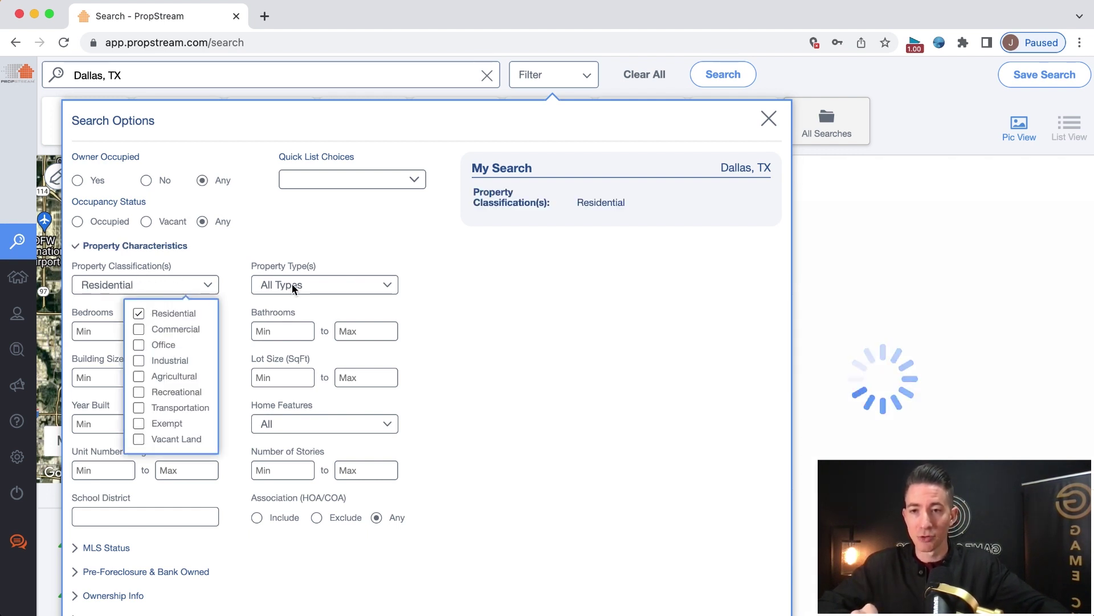
{"action": "left_click", "coordinate": [348, 228]}
Tick Single Family, Condo/Townhouse and Multi-Family 2-4 under Property Type(s)
{"action": "left_click", "coordinate": [387, 285]}
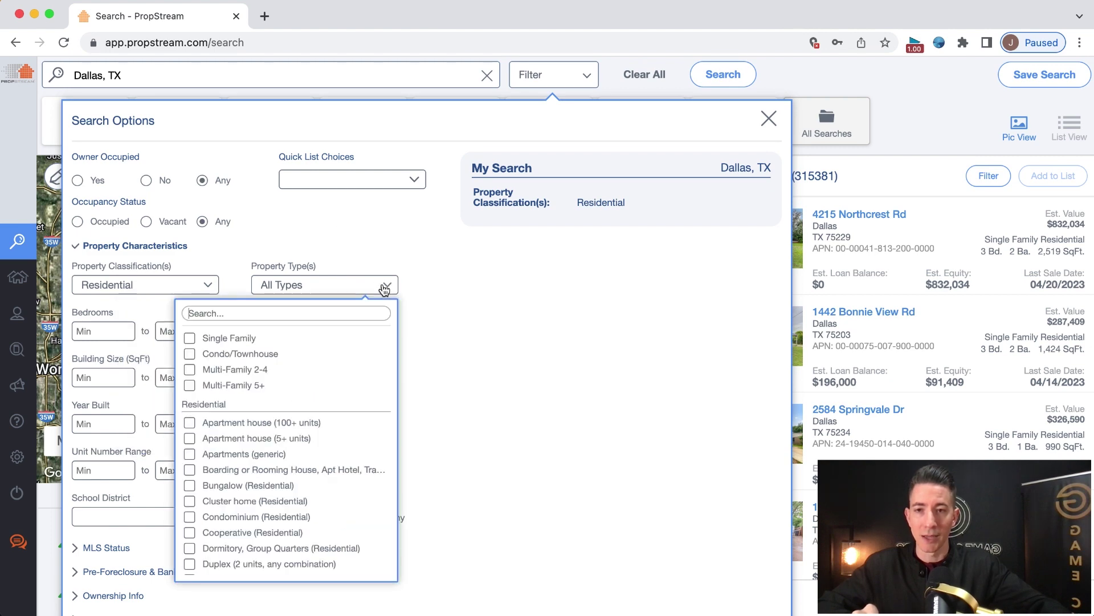
{"action": "left_click", "coordinate": [190, 339]}
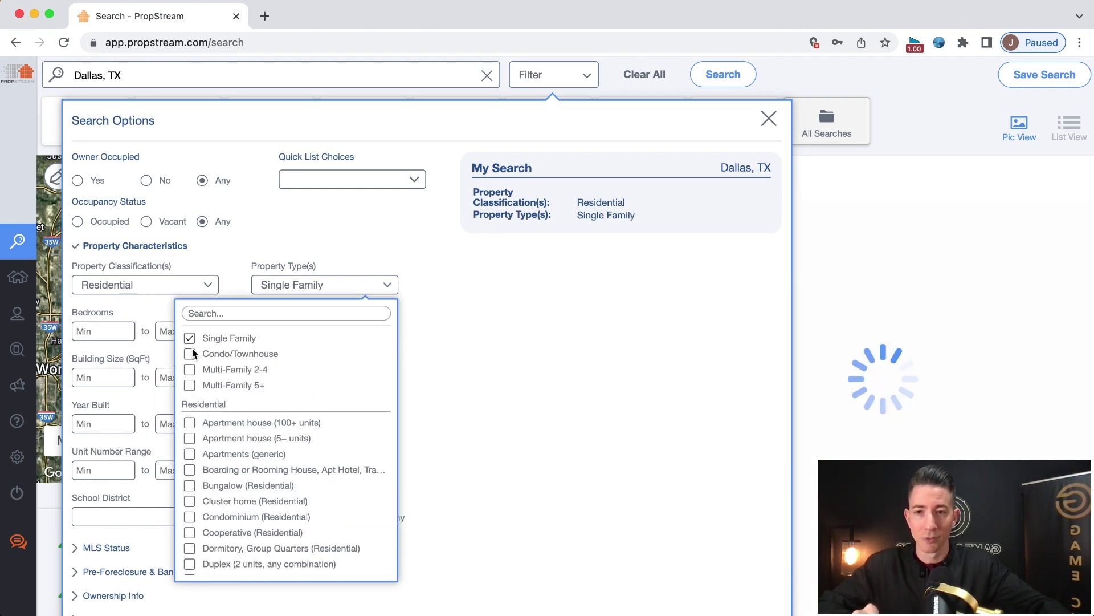
{"action": "left_click", "coordinate": [189, 354]}
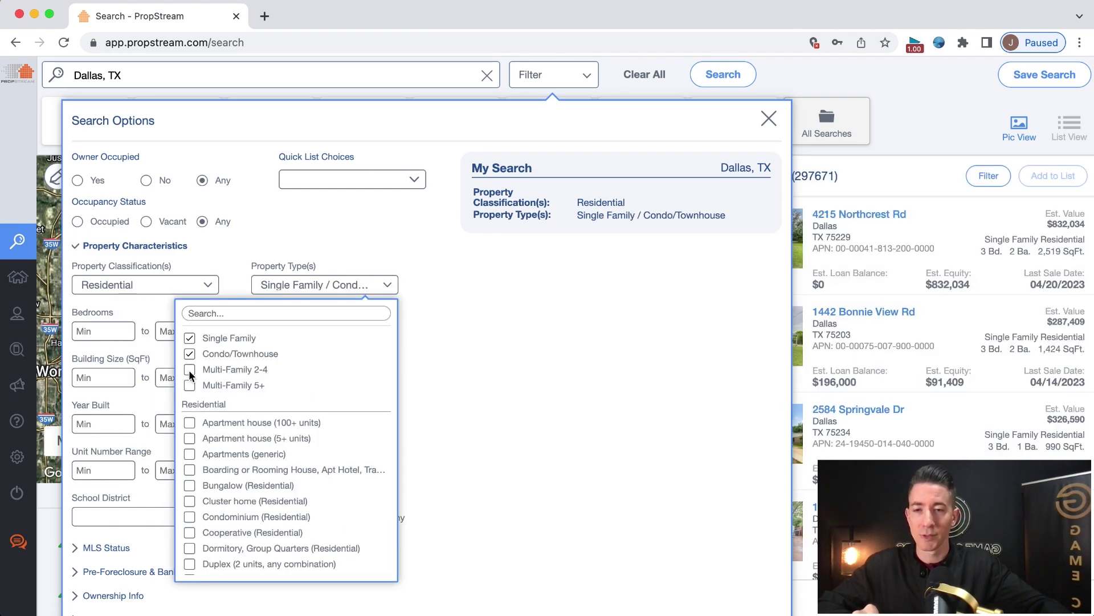
{"action": "left_click", "coordinate": [190, 370]}
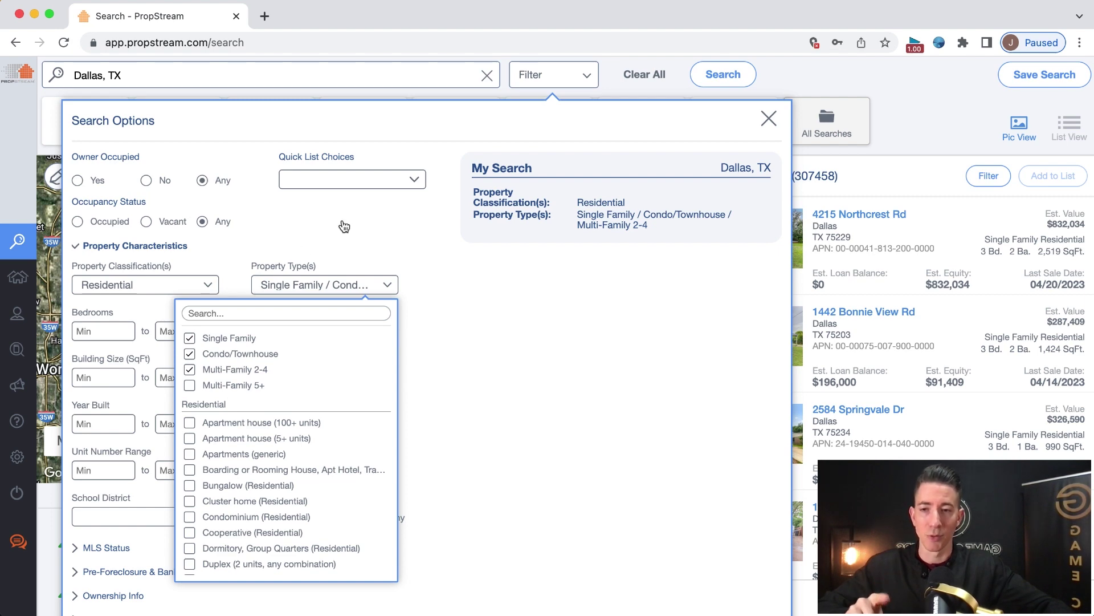
{"action": "scroll", "coordinate": [320, 354], "scroll_direction": "down", "scroll_amount": 1}
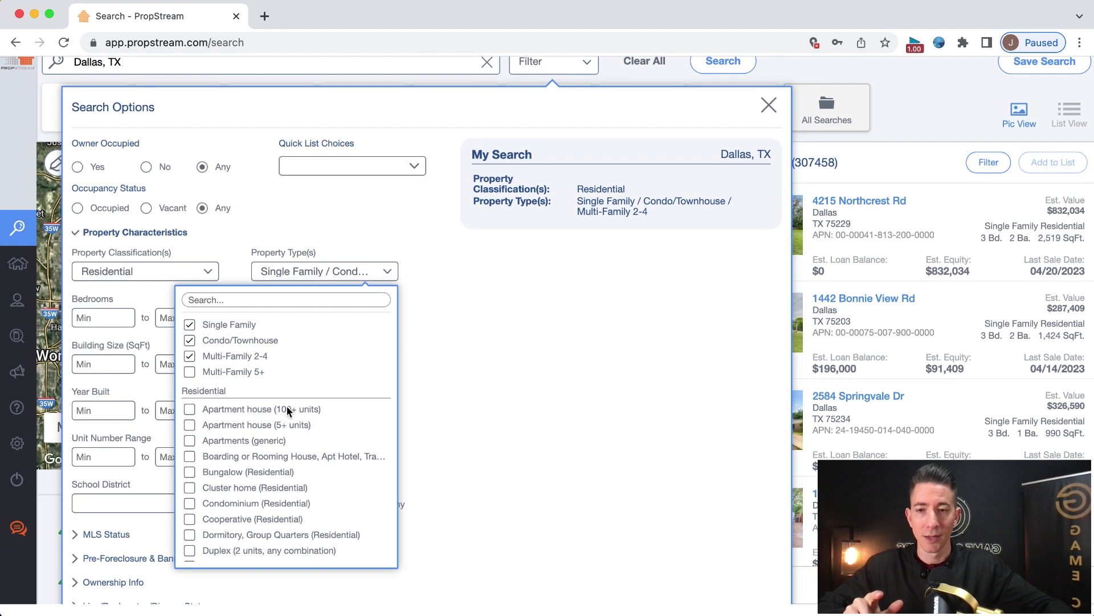
{"action": "scroll", "coordinate": [286, 406], "scroll_direction": "down", "scroll_amount": 5}
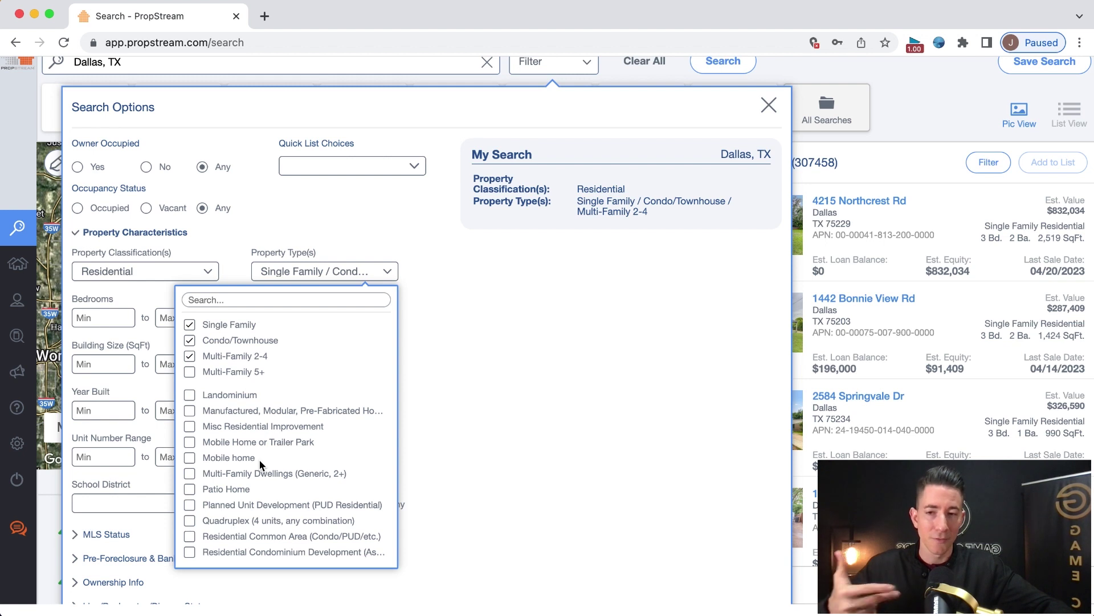
{"action": "scroll", "coordinate": [260, 462], "scroll_direction": "up", "scroll_amount": 5}
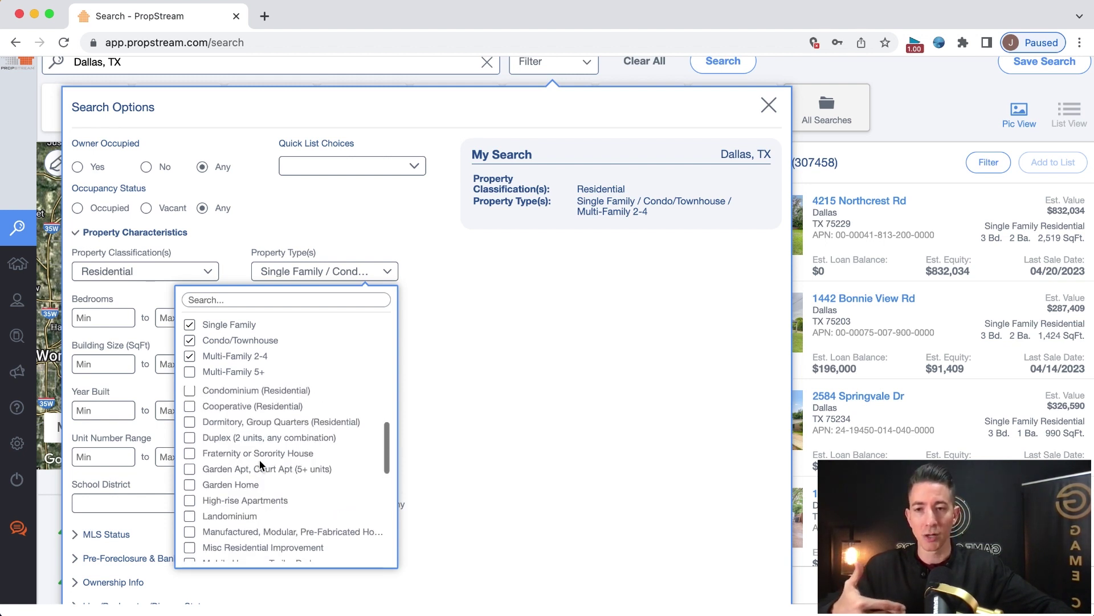
{"action": "left_click", "coordinate": [327, 220]}
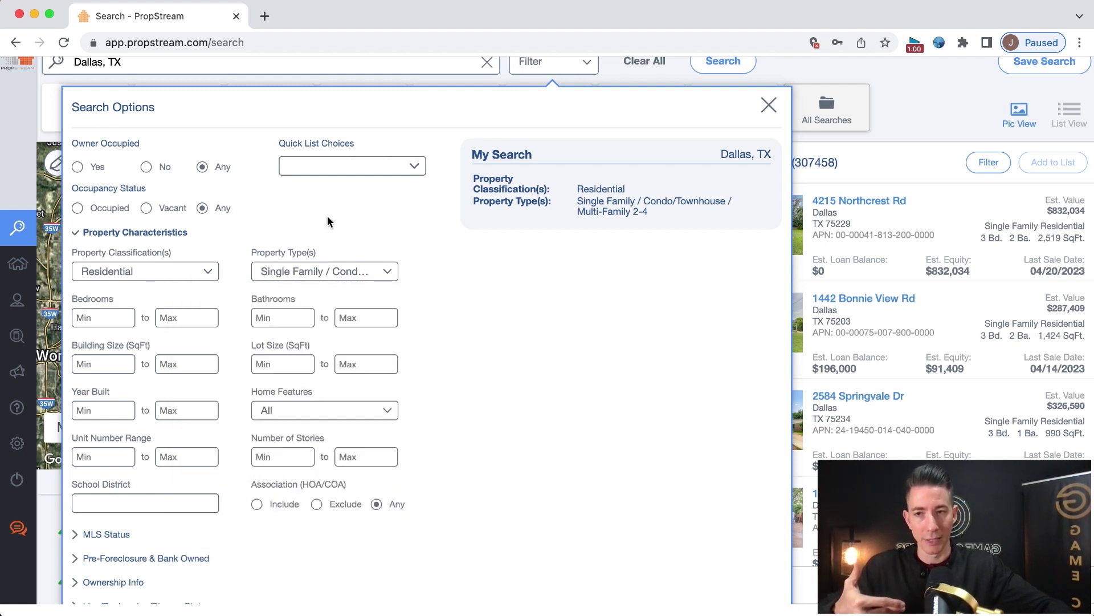
Set Year Built maximum to 2010 and Building Size maximum to 3000 sq ft
{"action": "left_click", "coordinate": [121, 413]}
{"action": "type", "text": "2010"}
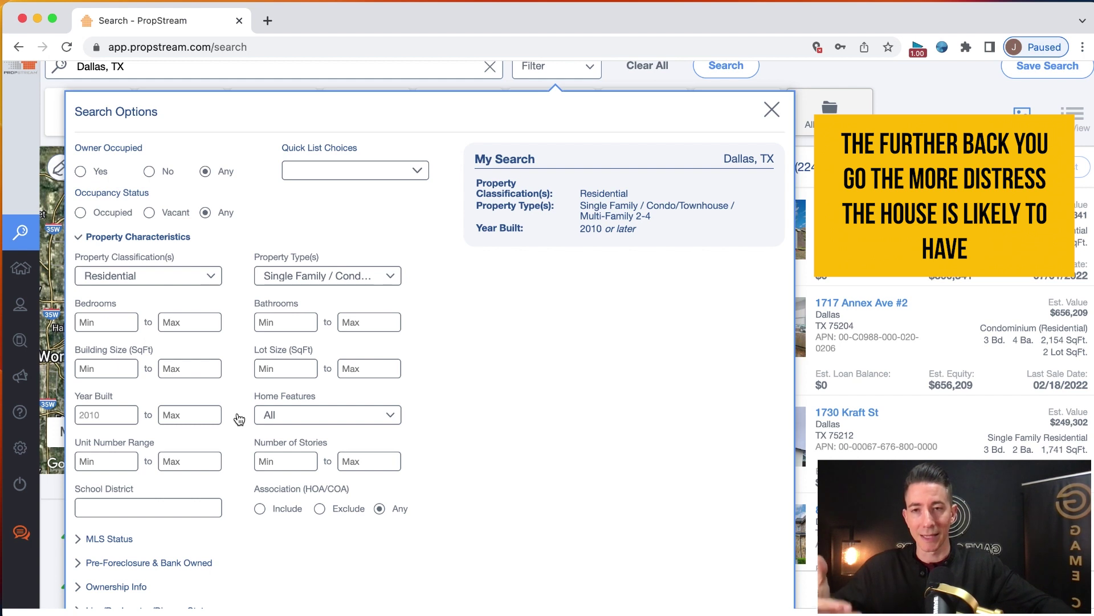
{"action": "left_click", "coordinate": [115, 416]}
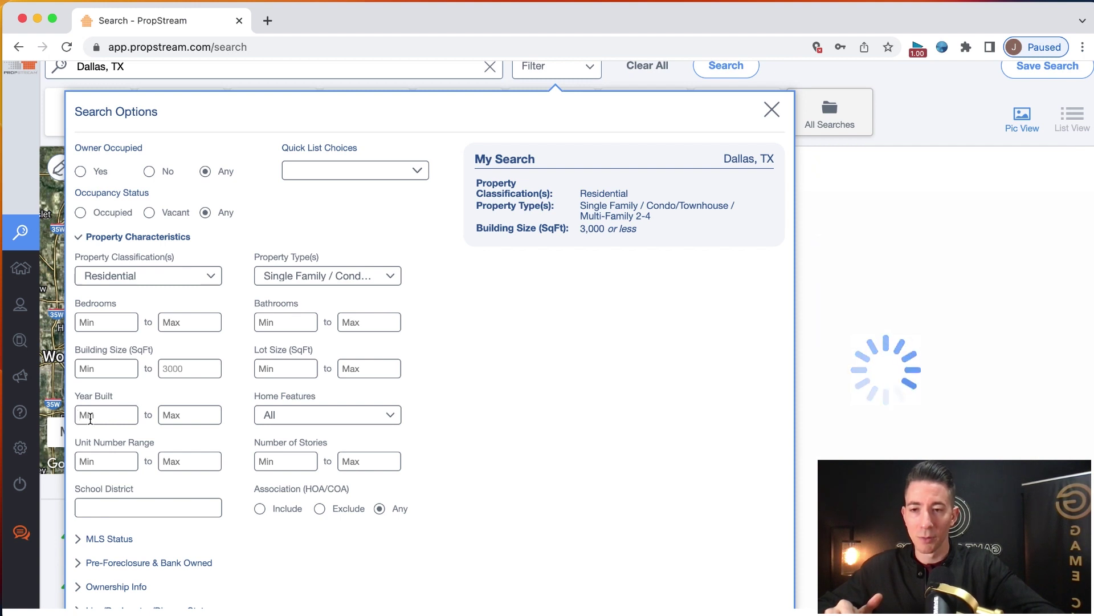
{"action": "left_click", "coordinate": [186, 415]}
{"action": "type", "text": "2010"}
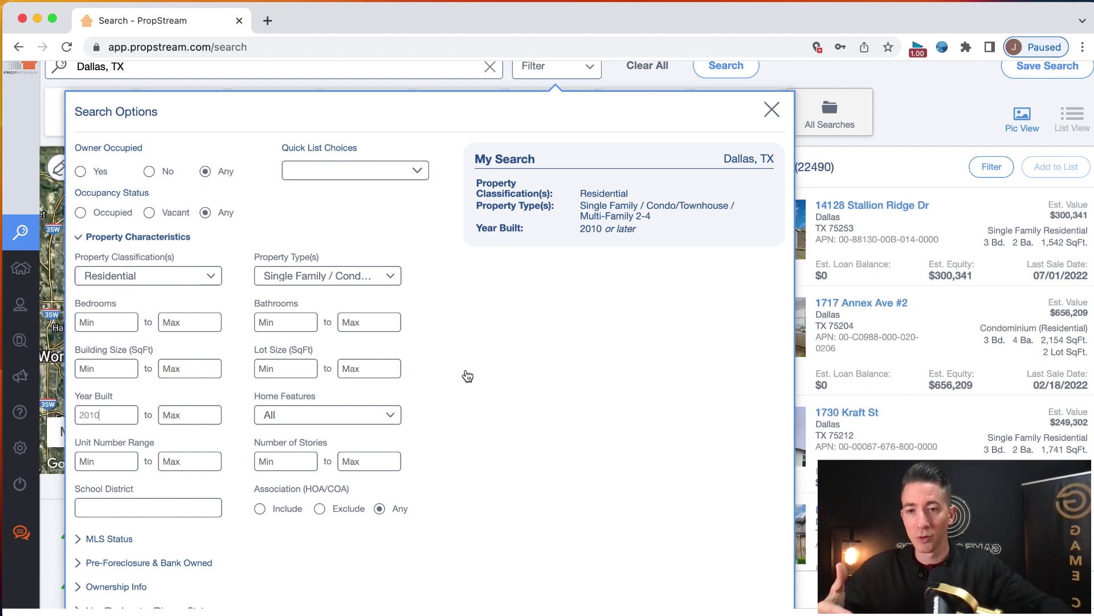
{"action": "left_click", "coordinate": [203, 372]}
{"action": "type", "text": "3000"}
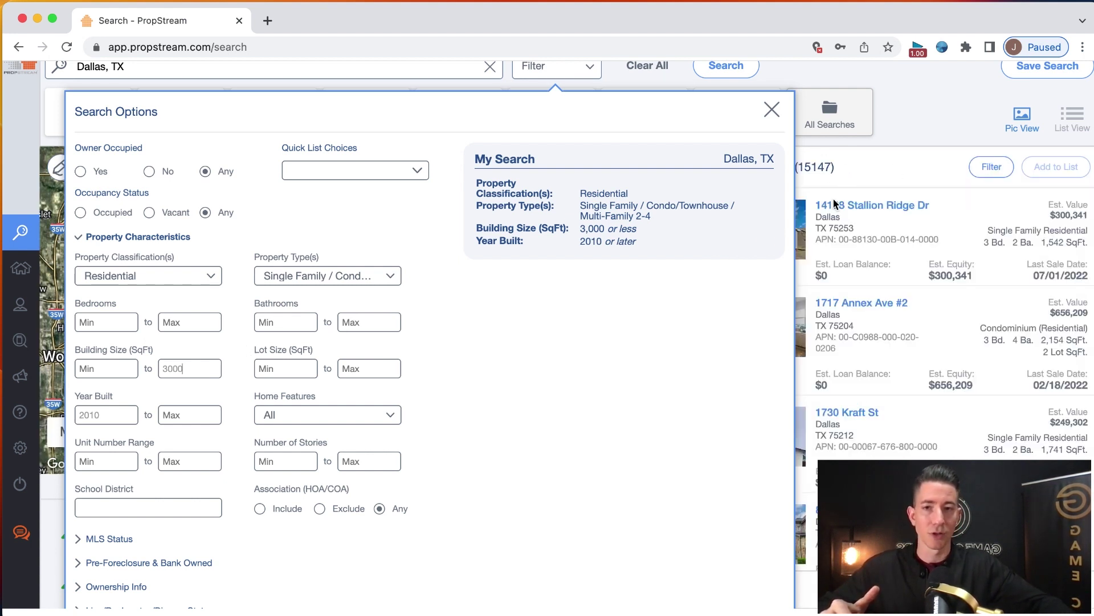
{"action": "left_click", "coordinate": [108, 538]}
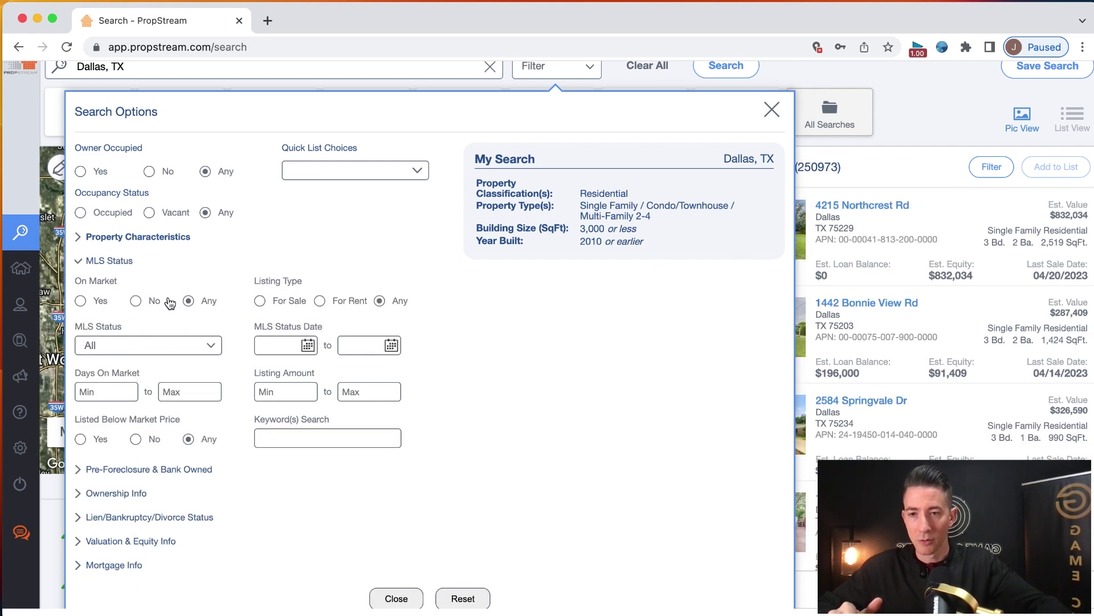
Set On Market to No, leaving 249,336 off-market results
{"action": "left_click", "coordinate": [137, 302]}
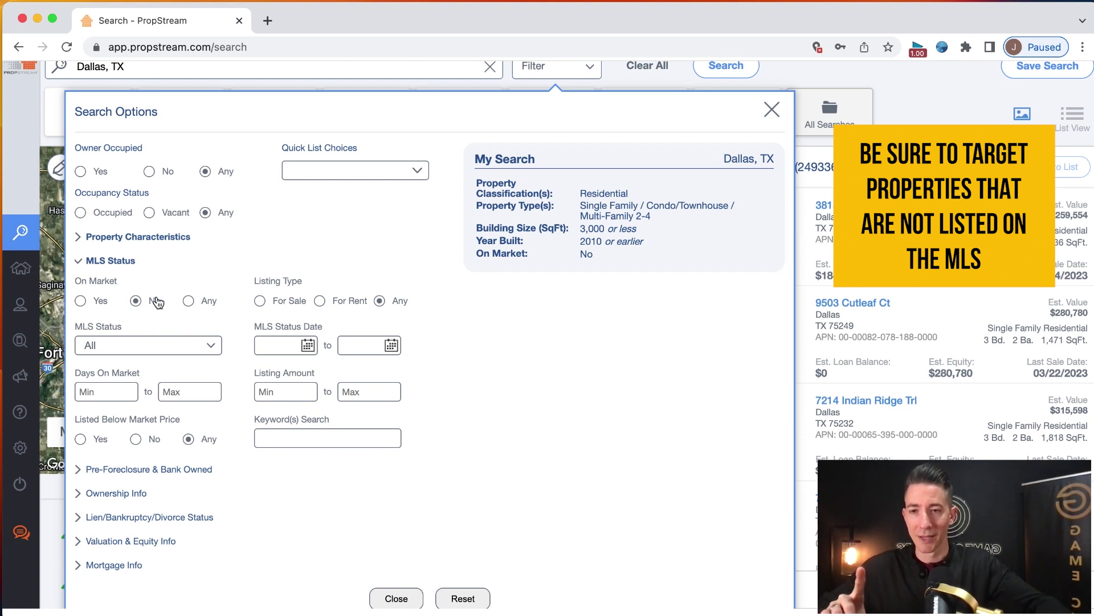
{"action": "left_click", "coordinate": [108, 260]}
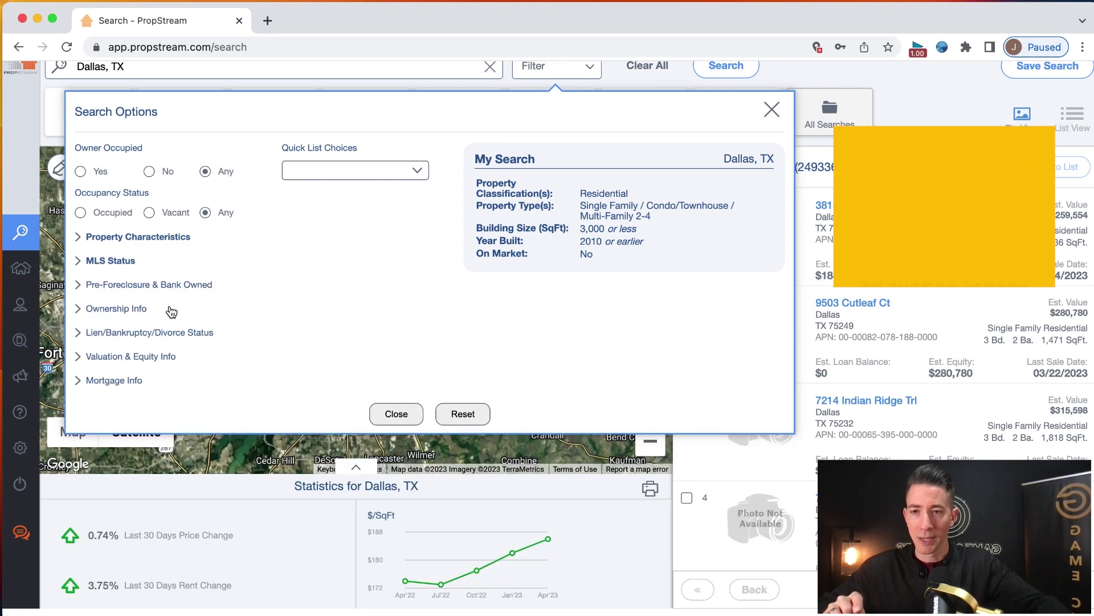
{"action": "left_click", "coordinate": [127, 288]}
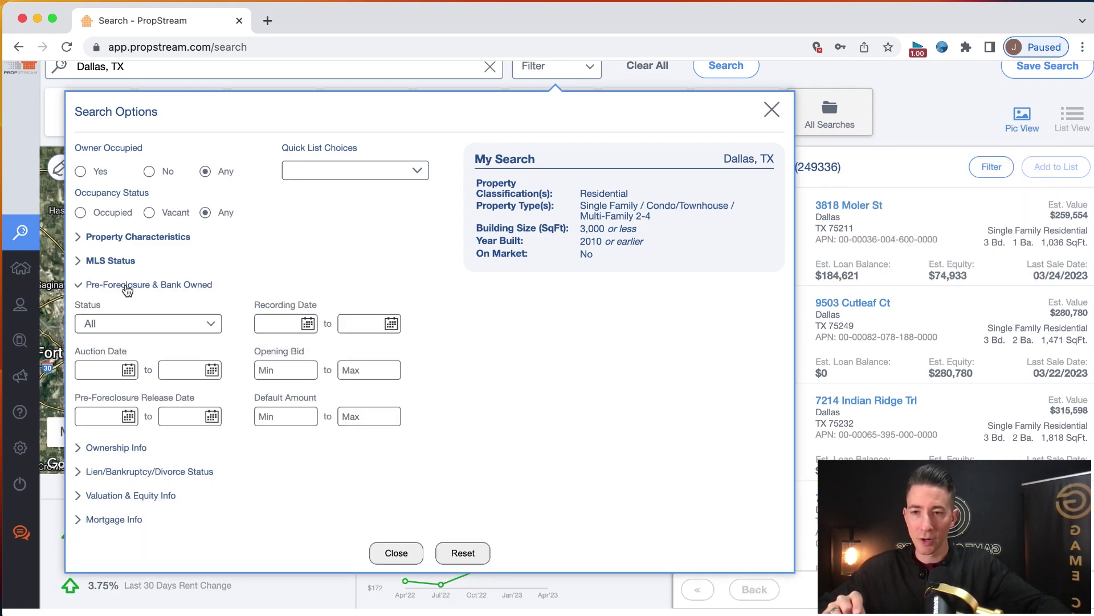
{"action": "left_click", "coordinate": [156, 291]}
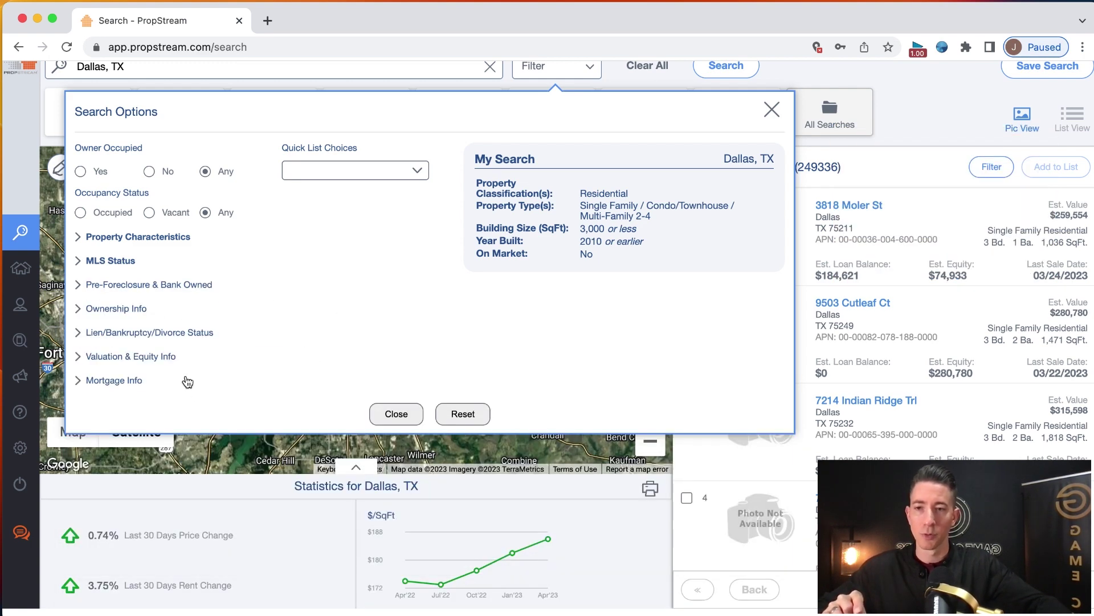
{"action": "left_click", "coordinate": [122, 309]}
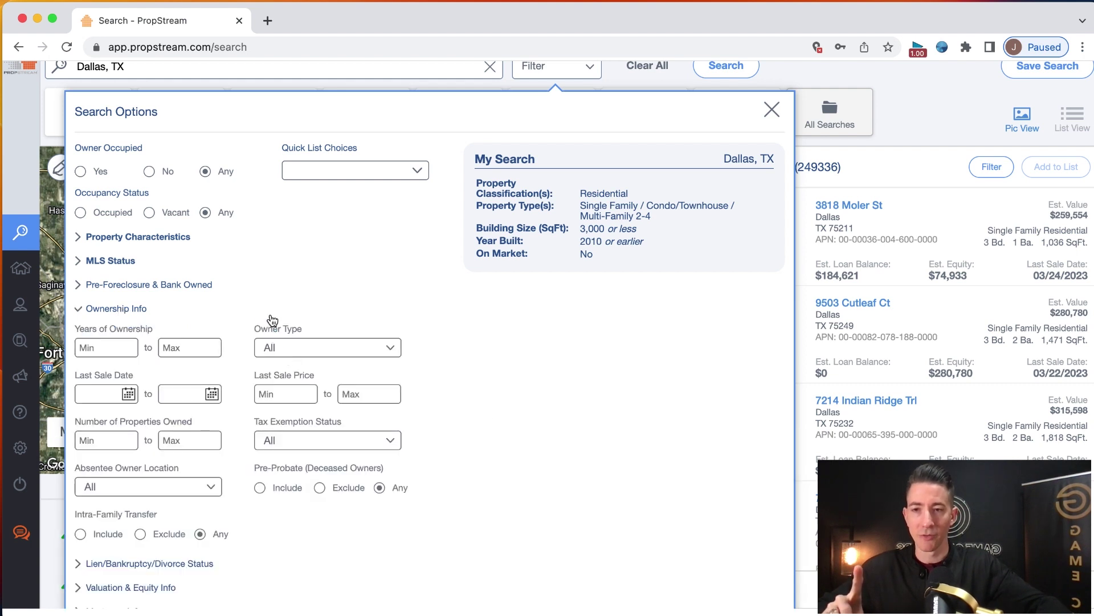
Set Years of Ownership minimum to 5 and Owner Type to Individual
{"action": "left_click", "coordinate": [118, 352]}
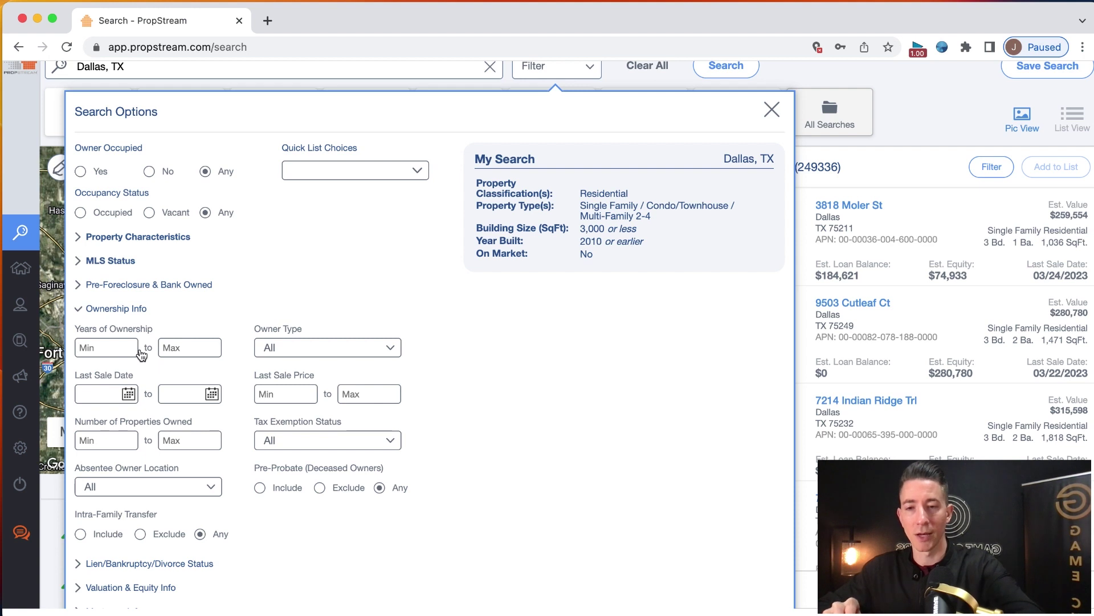
{"action": "type", "text": "5"}
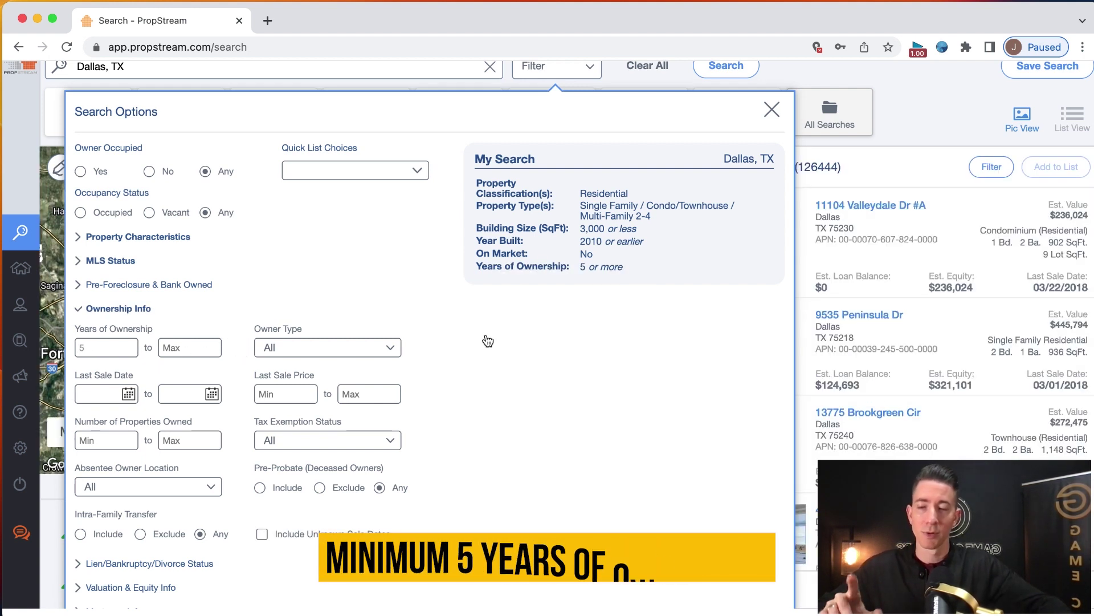
{"action": "left_click", "coordinate": [390, 349]}
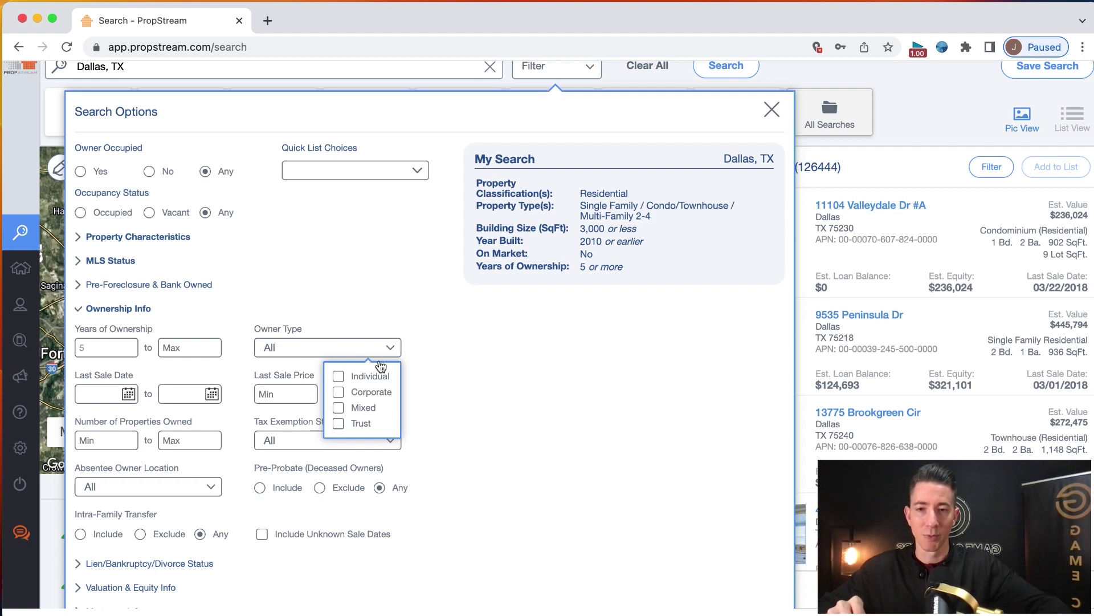
{"action": "left_click", "coordinate": [338, 378]}
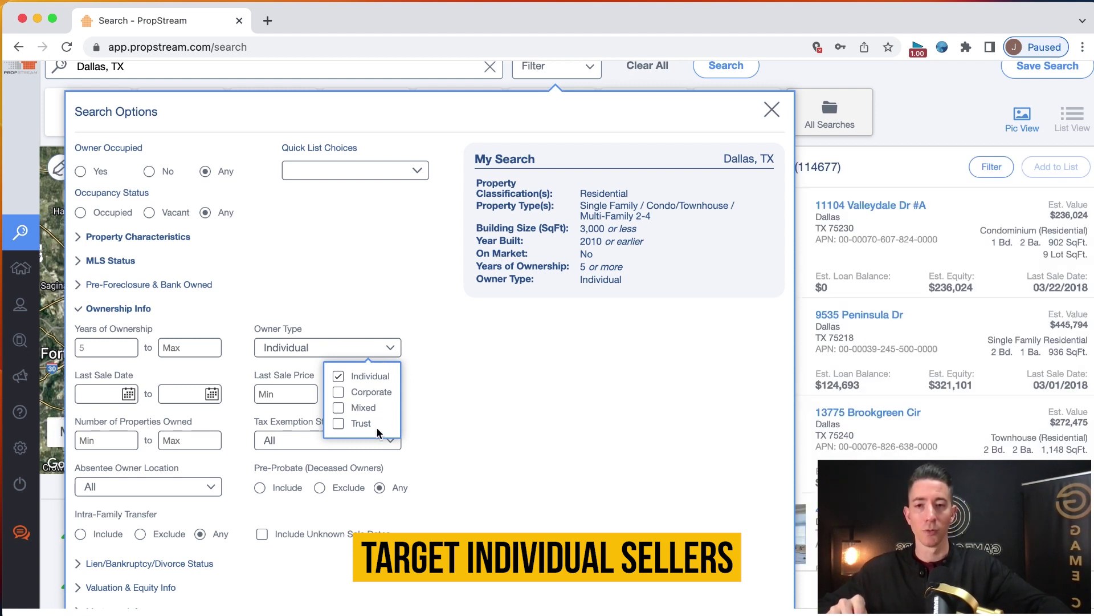
{"action": "left_click", "coordinate": [254, 267]}
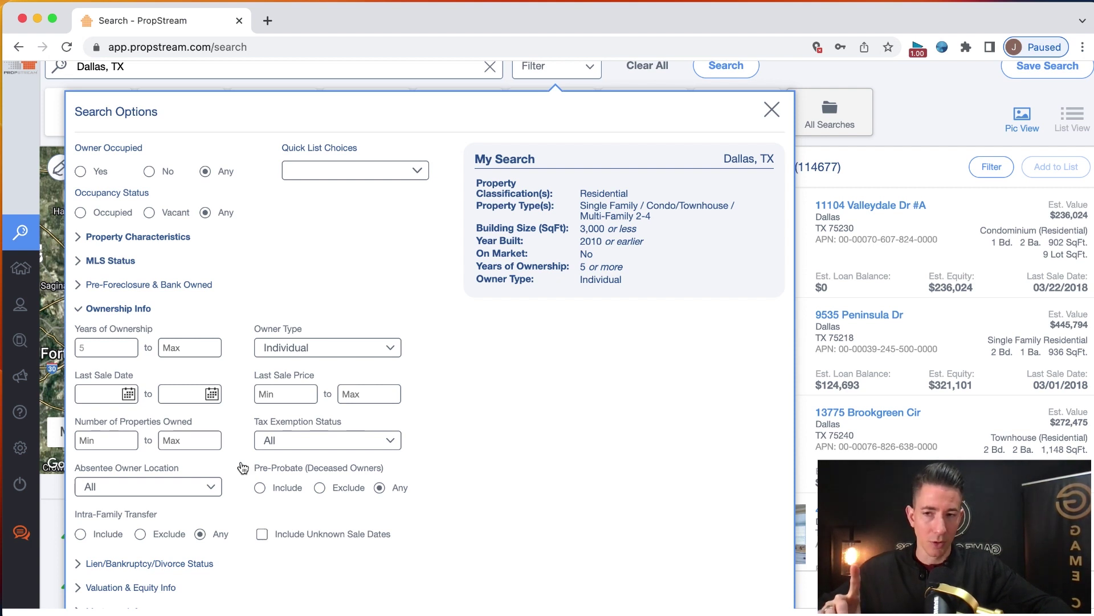
{"action": "left_click", "coordinate": [87, 345]}
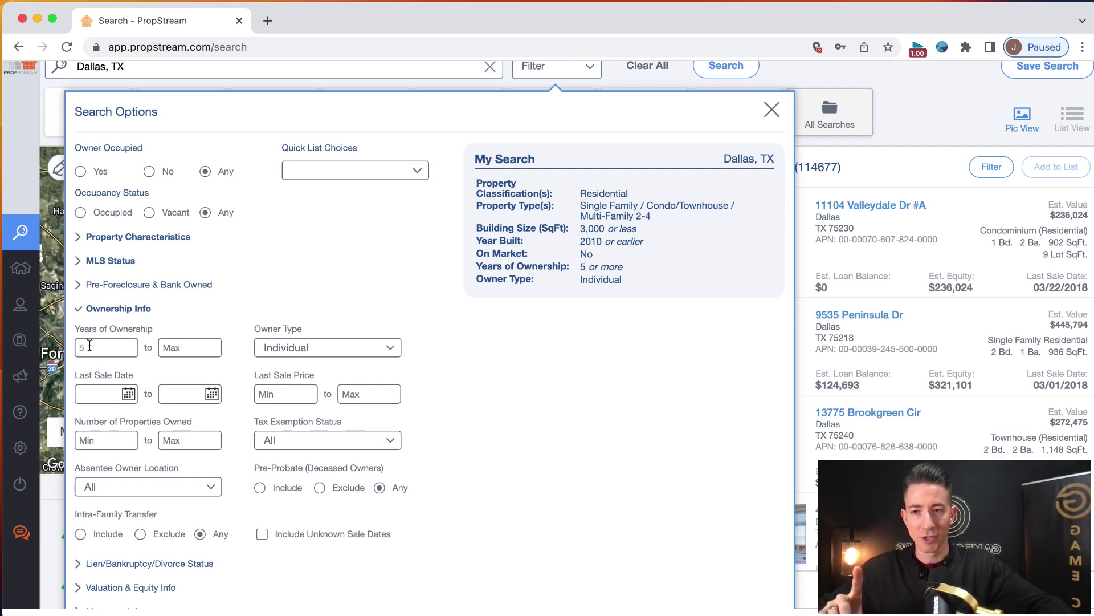
{"action": "key", "text": "BackSpace"}
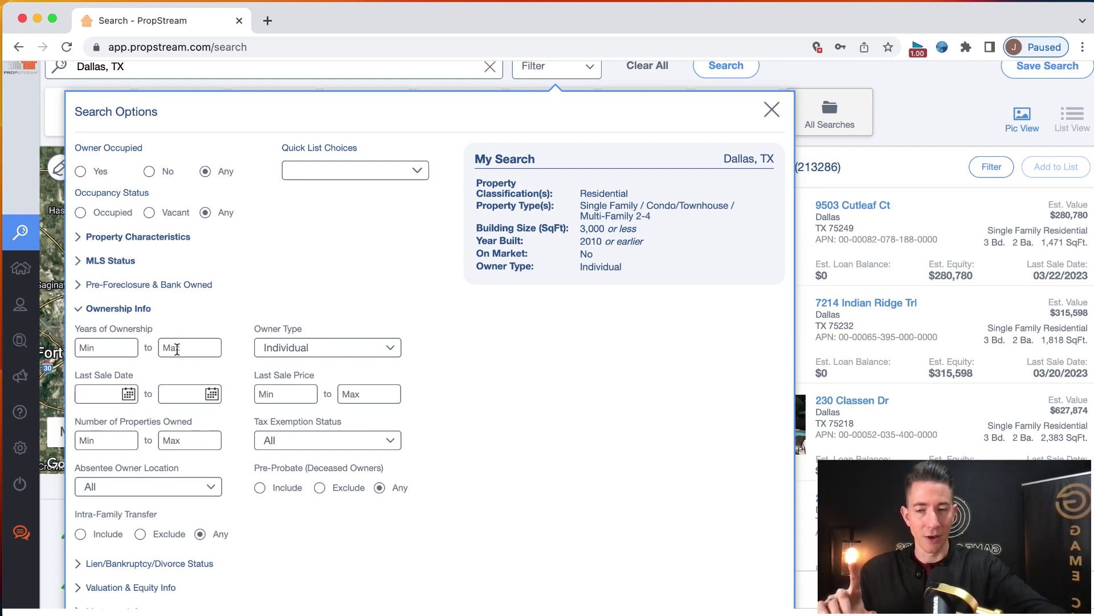
{"action": "left_click", "coordinate": [104, 348]}
{"action": "type", "text": "5"}
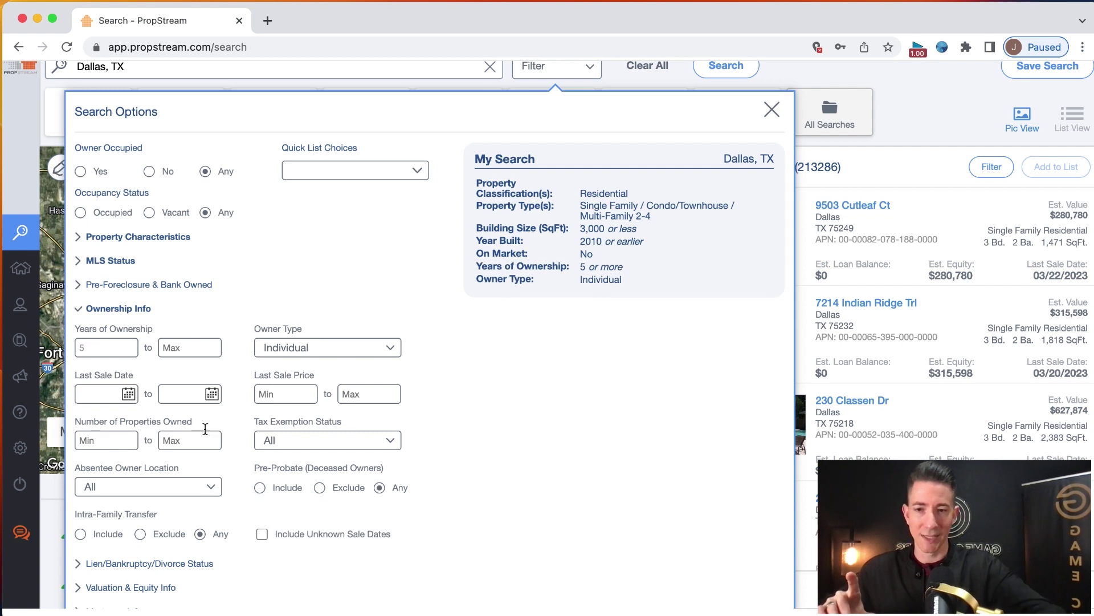
Tick Include Unknown Sale Dates, bringing results to 157,219
{"action": "left_click", "coordinate": [263, 535]}
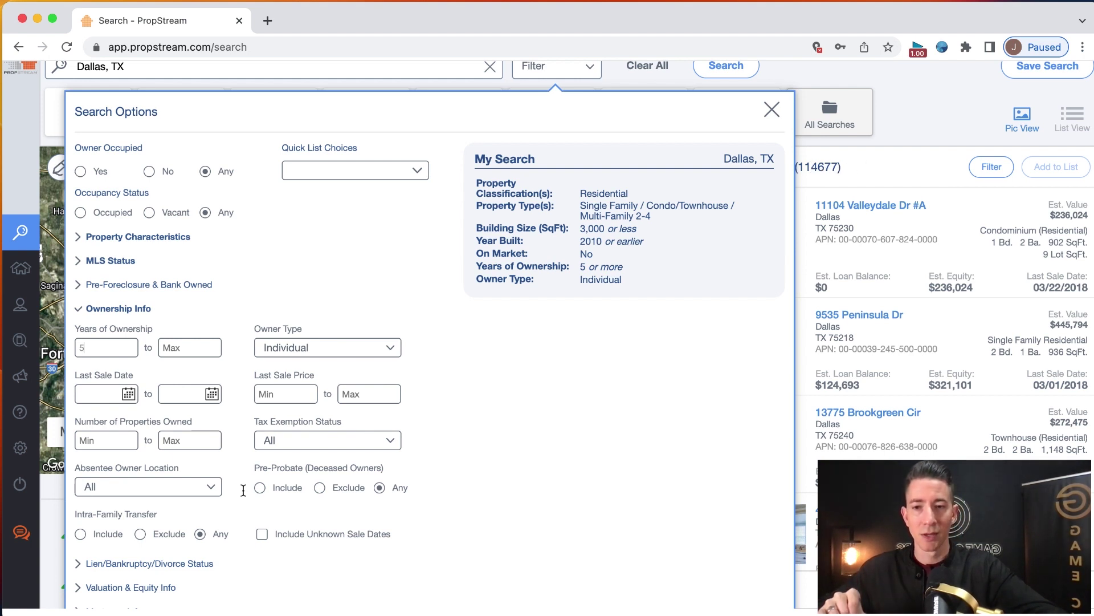
{"action": "left_click", "coordinate": [262, 535]}
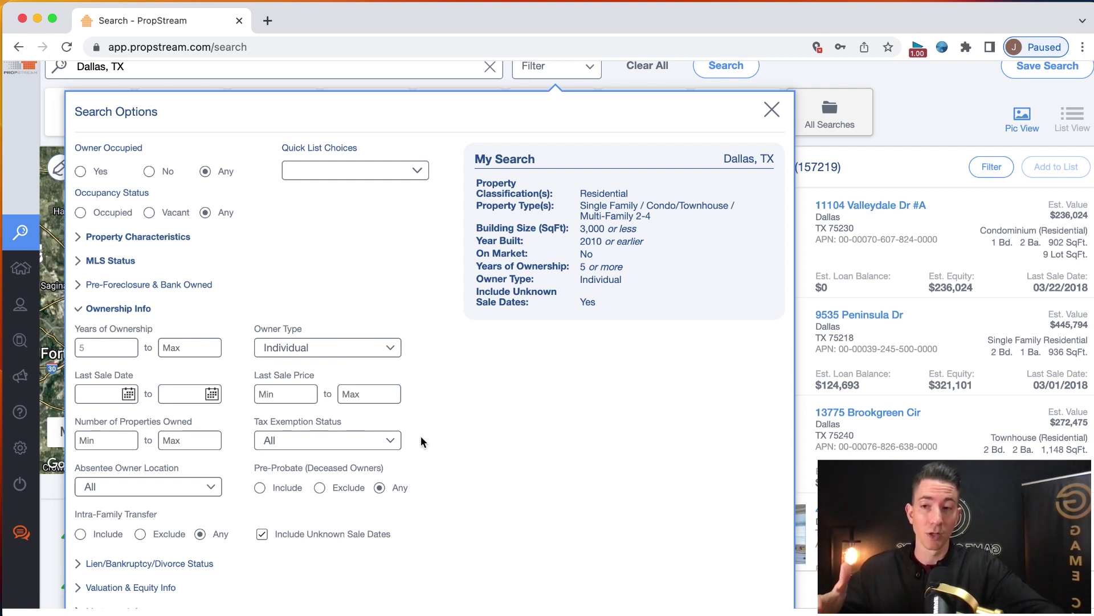
Collapse Ownership Info and expand the Valuation & Equity Info filters
{"action": "left_click", "coordinate": [103, 311]}
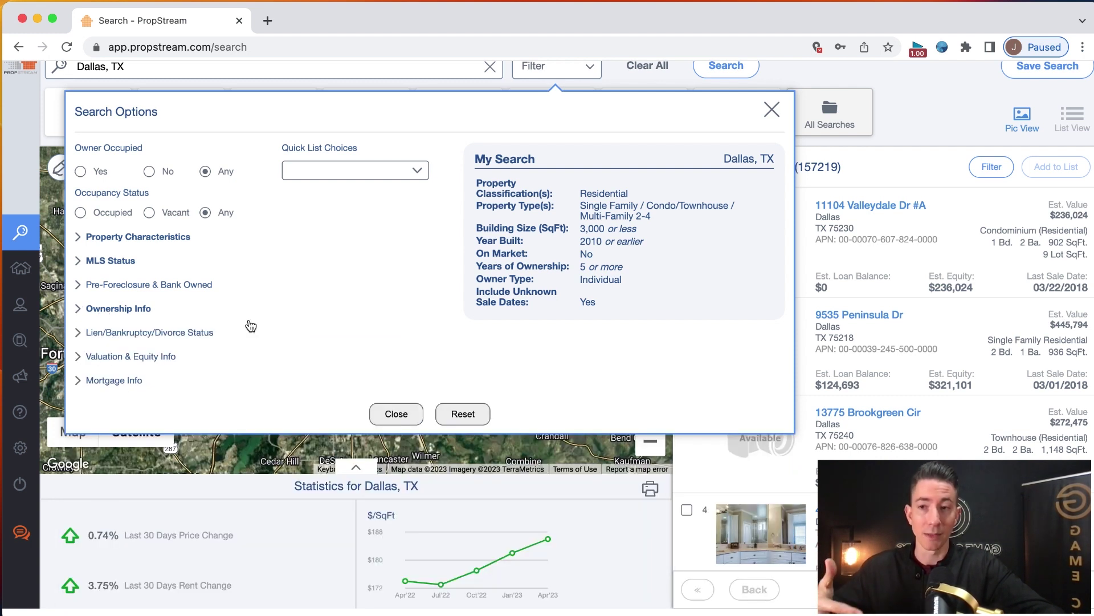
{"action": "left_click", "coordinate": [151, 340]}
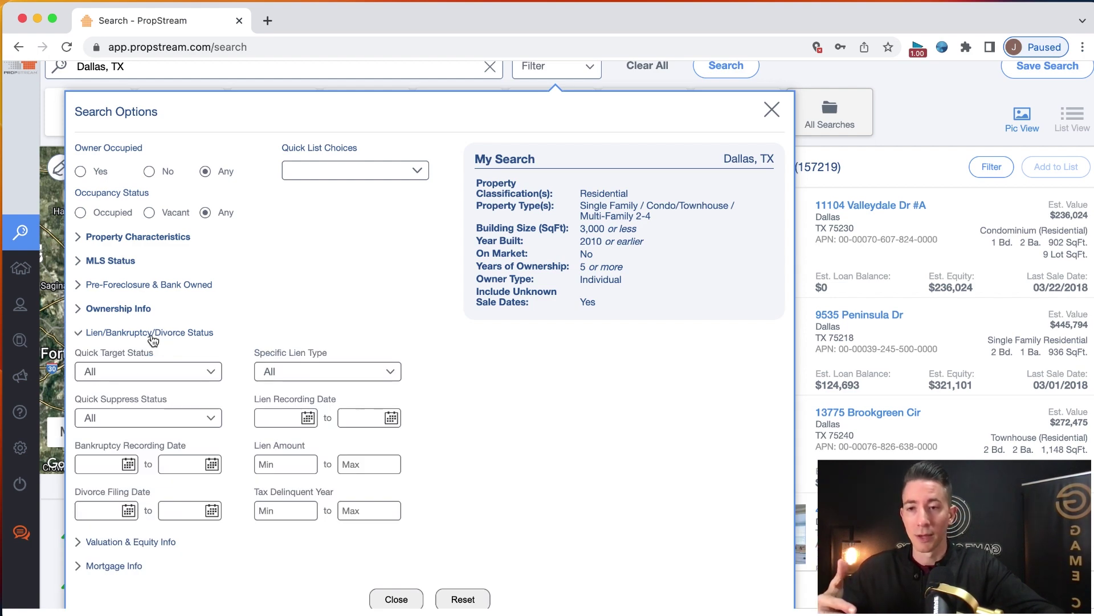
{"action": "left_click", "coordinate": [151, 336]}
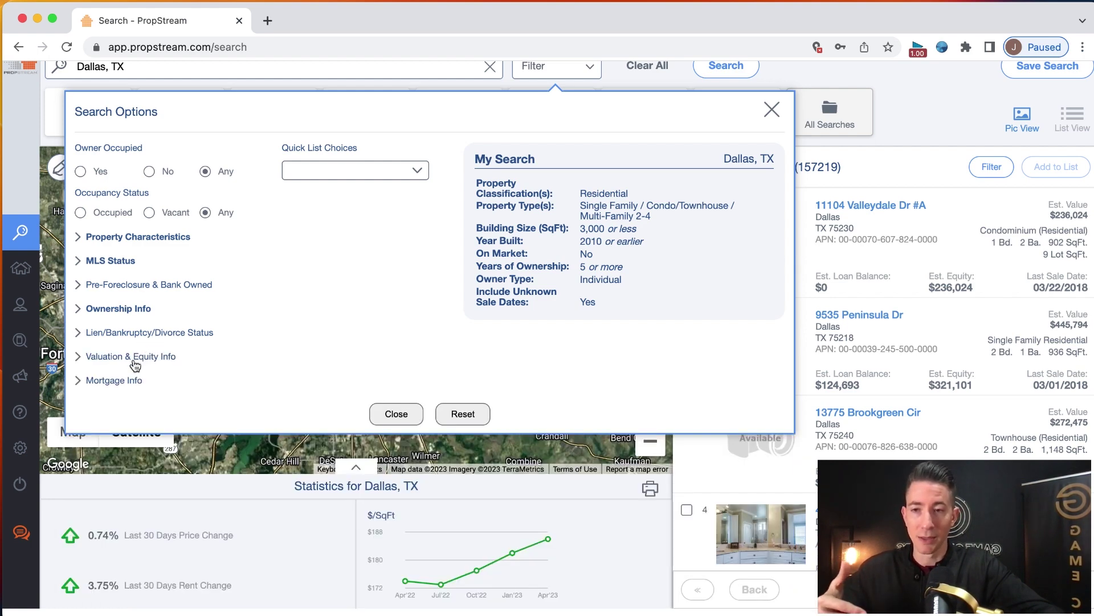
{"action": "left_click", "coordinate": [134, 362]}
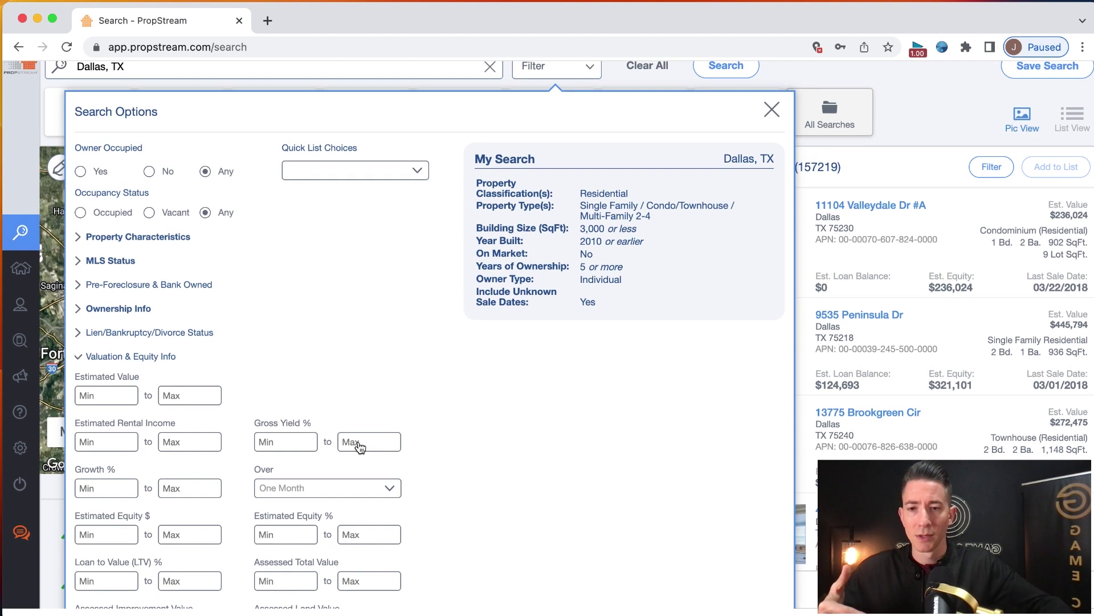
Set Estimated Equity % minimum to 30 and include unknown-equity properties
{"action": "left_click", "coordinate": [306, 536]}
{"action": "type", "text": "3"}
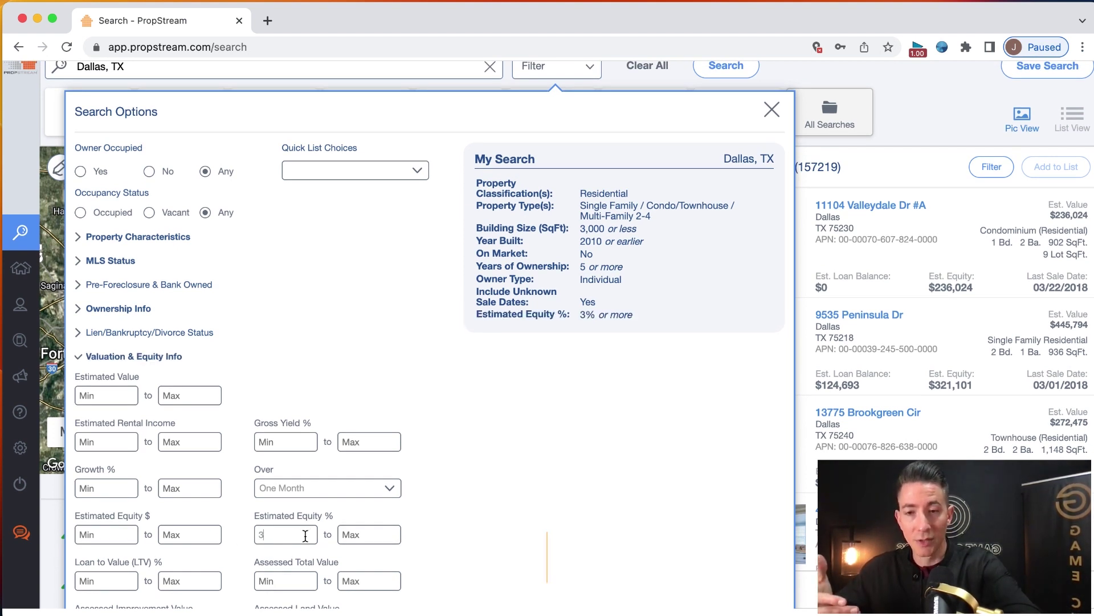
{"action": "type", "text": "0"}
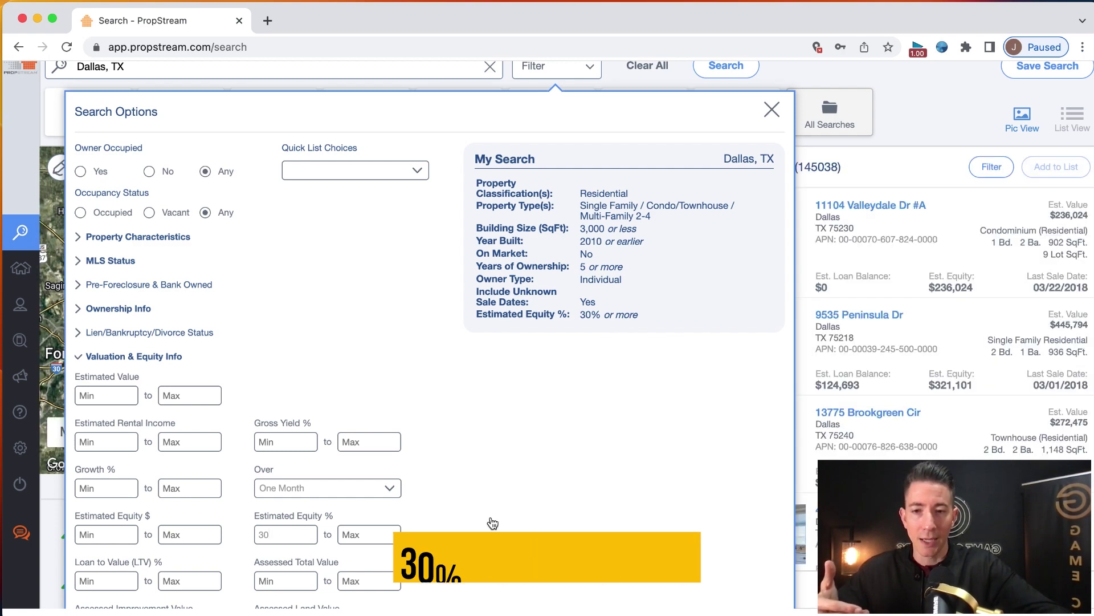
{"action": "scroll", "coordinate": [493, 523], "scroll_direction": "down", "scroll_amount": 1}
{"action": "scroll", "coordinate": [493, 523], "scroll_direction": "up", "scroll_amount": 1}
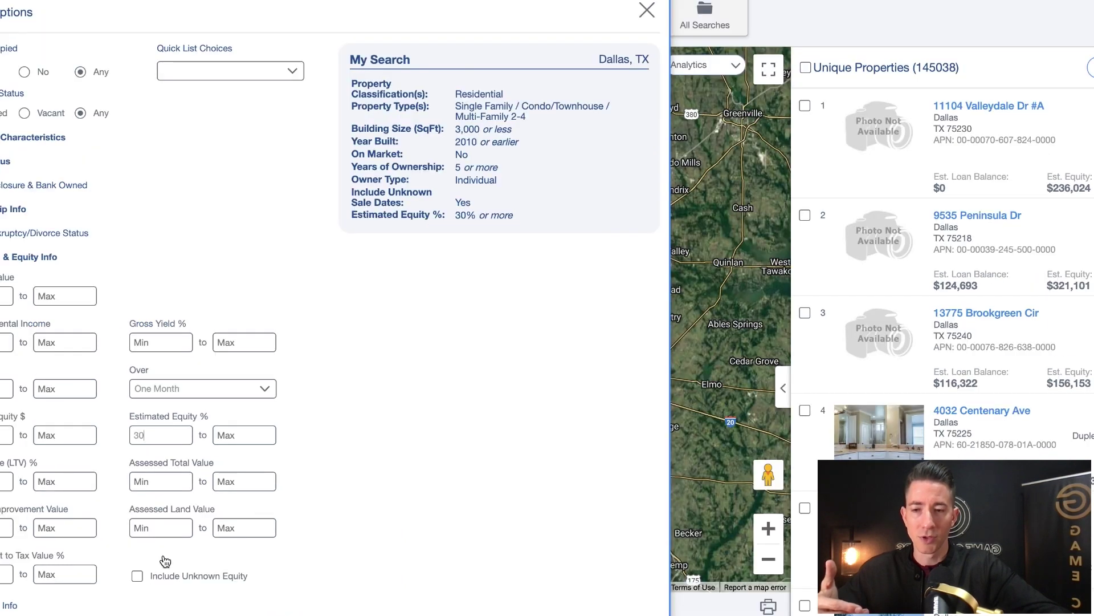
{"action": "left_click", "coordinate": [135, 577]}
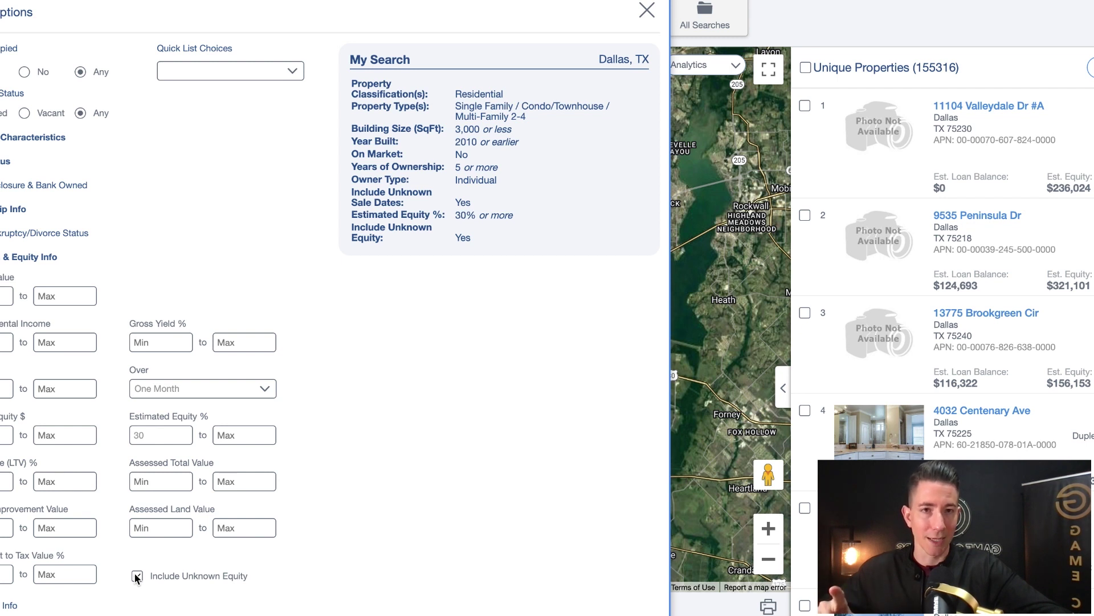
{"action": "left_click", "coordinate": [136, 576]}
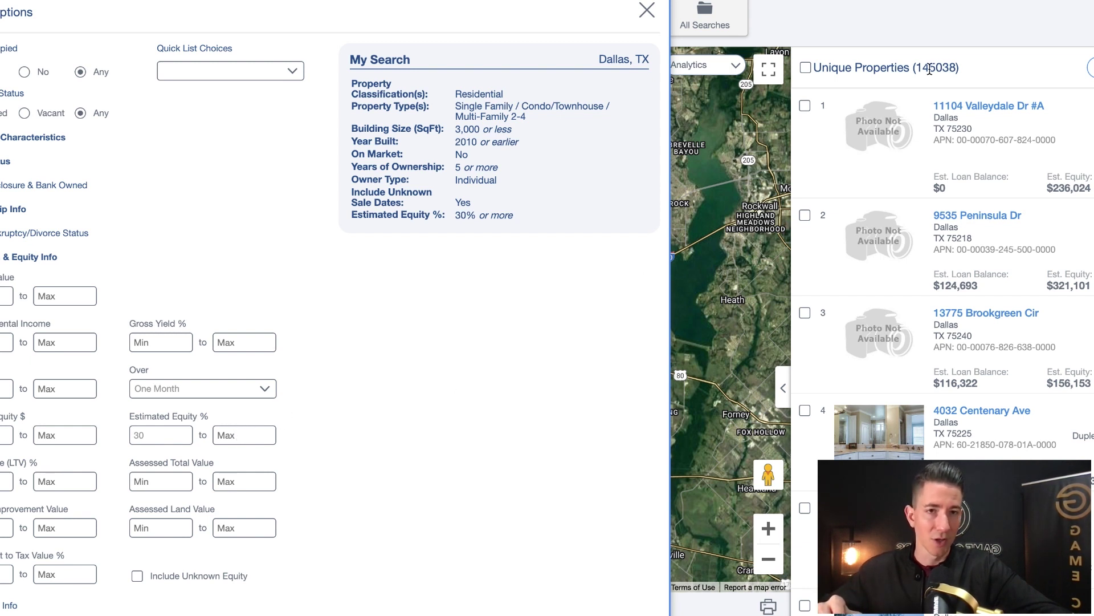
{"action": "left_click", "coordinate": [137, 577]}
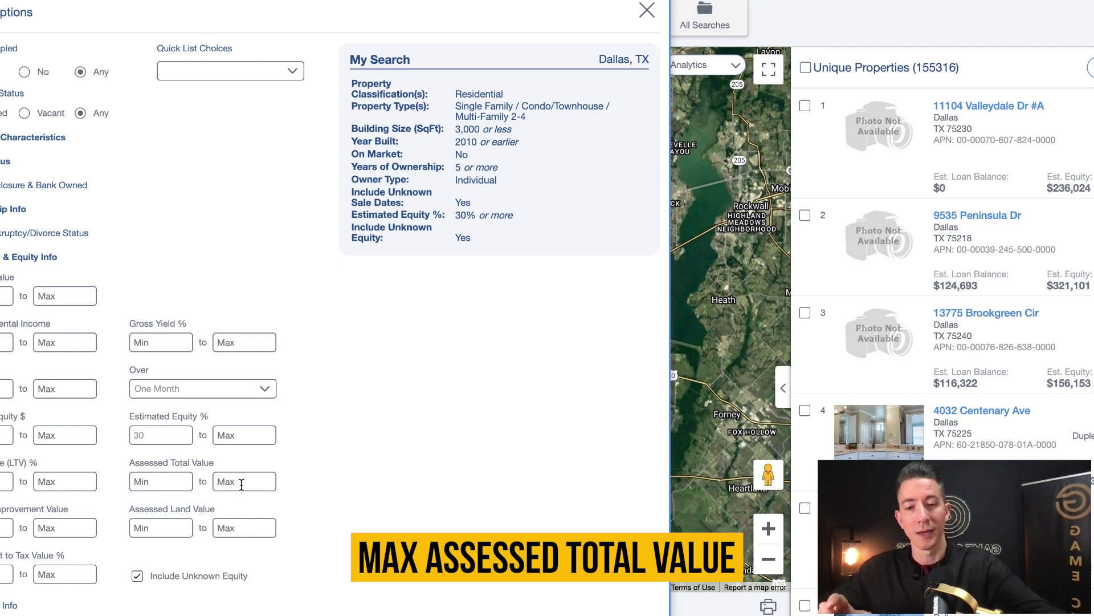
Cap Assessed Total Value at a maximum of $400,000, leaving 125,236 results
{"action": "type", "text": "400"}
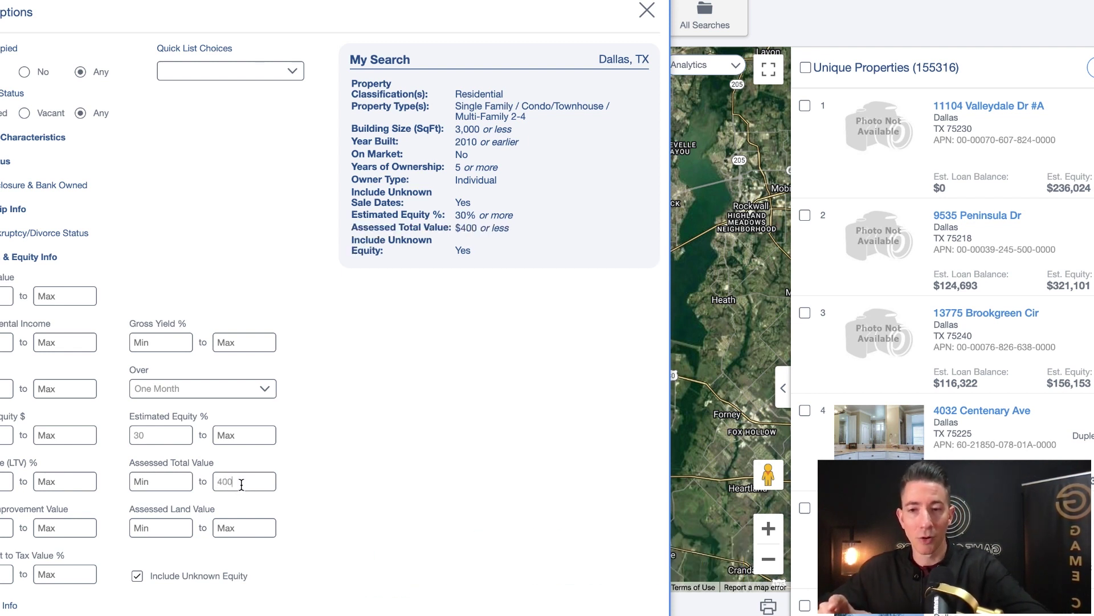
{"action": "type", "text": ",000"}
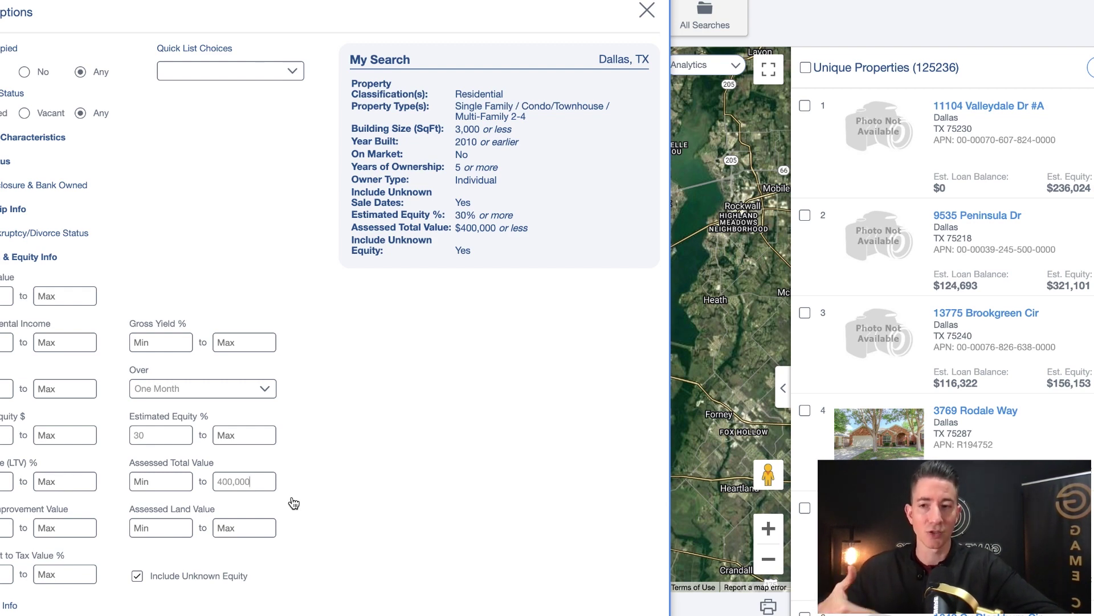
{"action": "left_click", "coordinate": [2, 259]}
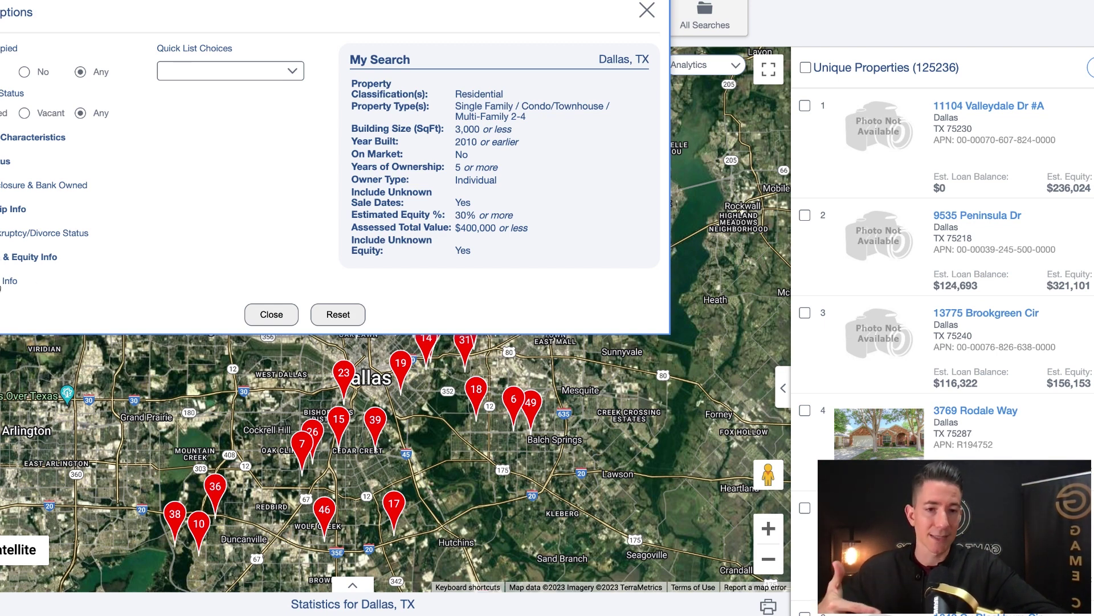
Toggle the mortgage filters and then collapse the Info filter section
{"action": "left_click", "coordinate": [3, 281]}
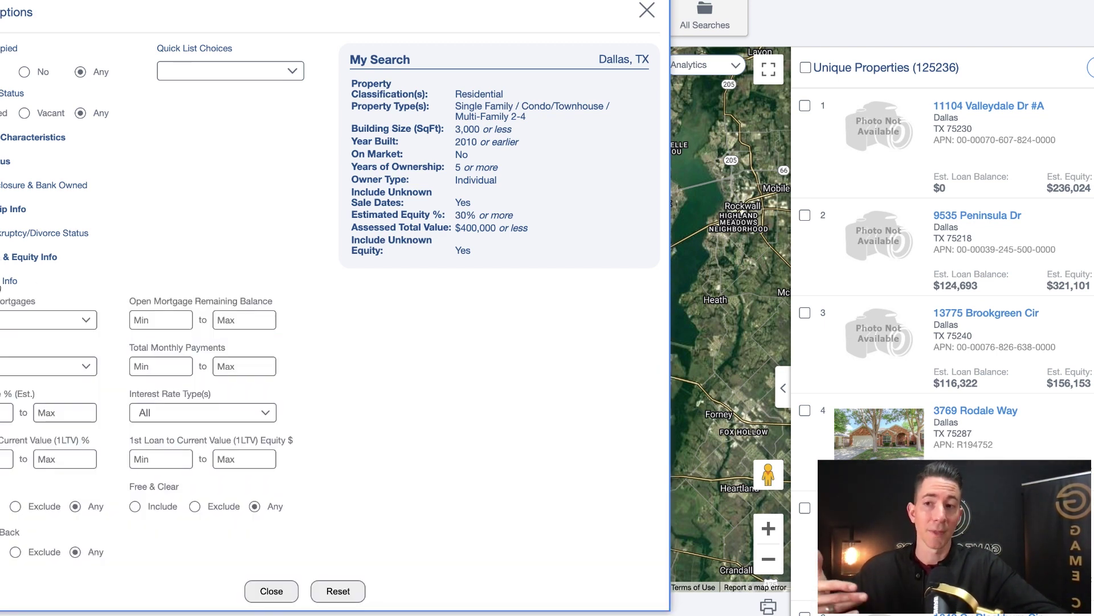
{"action": "left_click", "coordinate": [3, 281]}
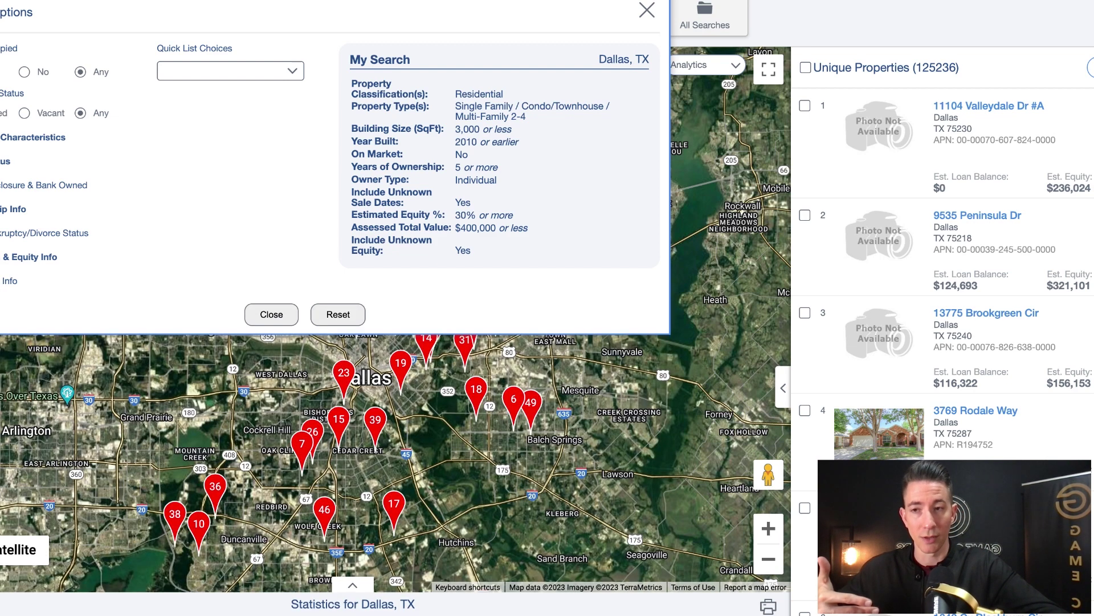
{"action": "left_click", "coordinate": [2, 281]}
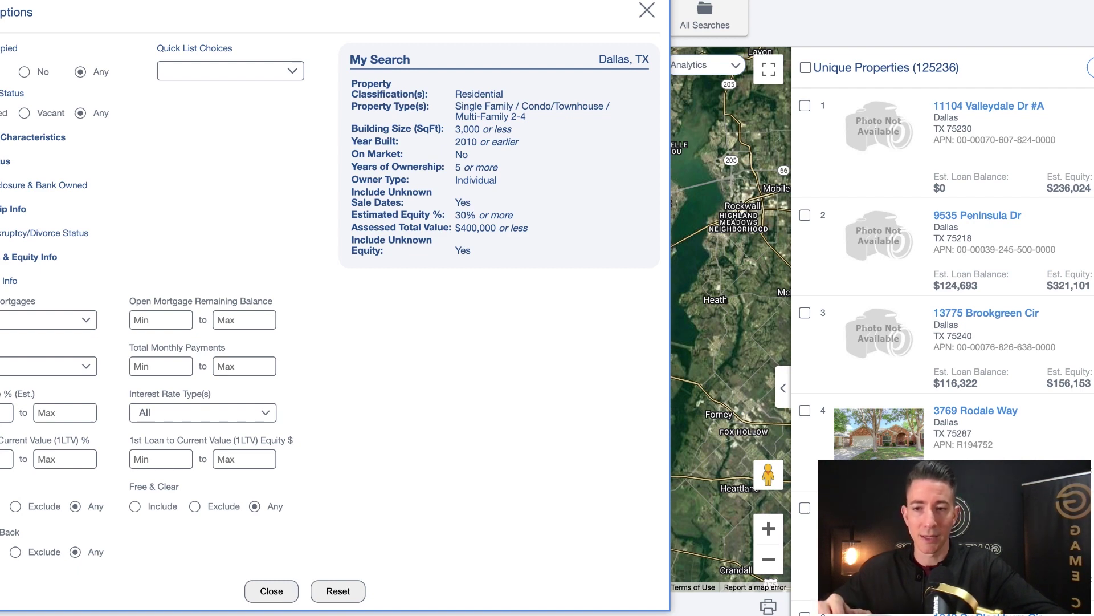
{"action": "left_click", "coordinate": [2, 281]}
Bring up the Quick List Choices dropdown, closing and reopening it
{"action": "left_click", "coordinate": [293, 71]}
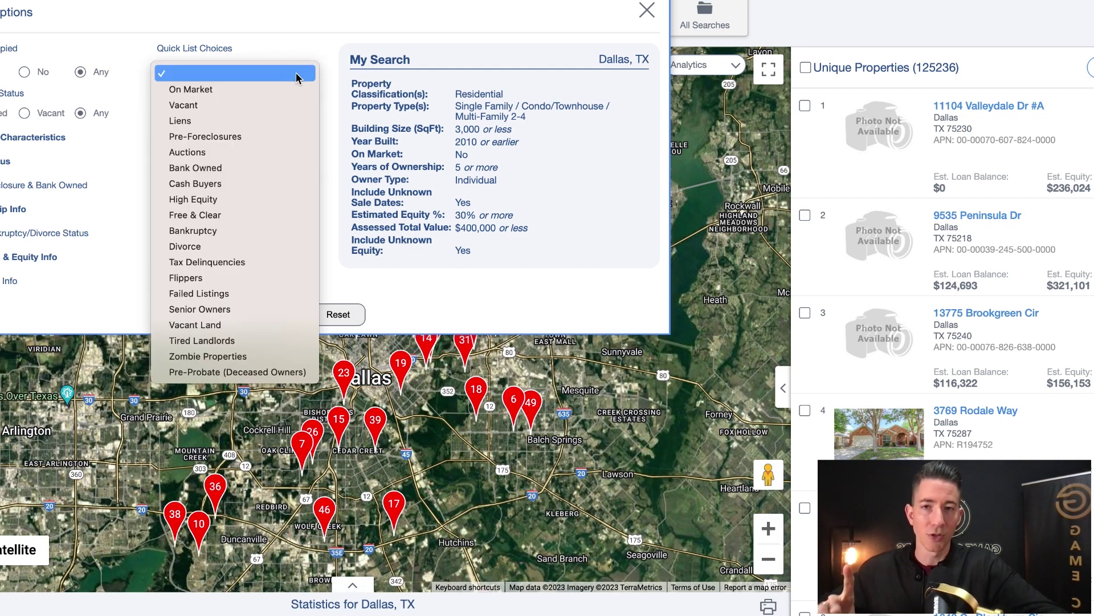
{"action": "left_click", "coordinate": [177, 18]}
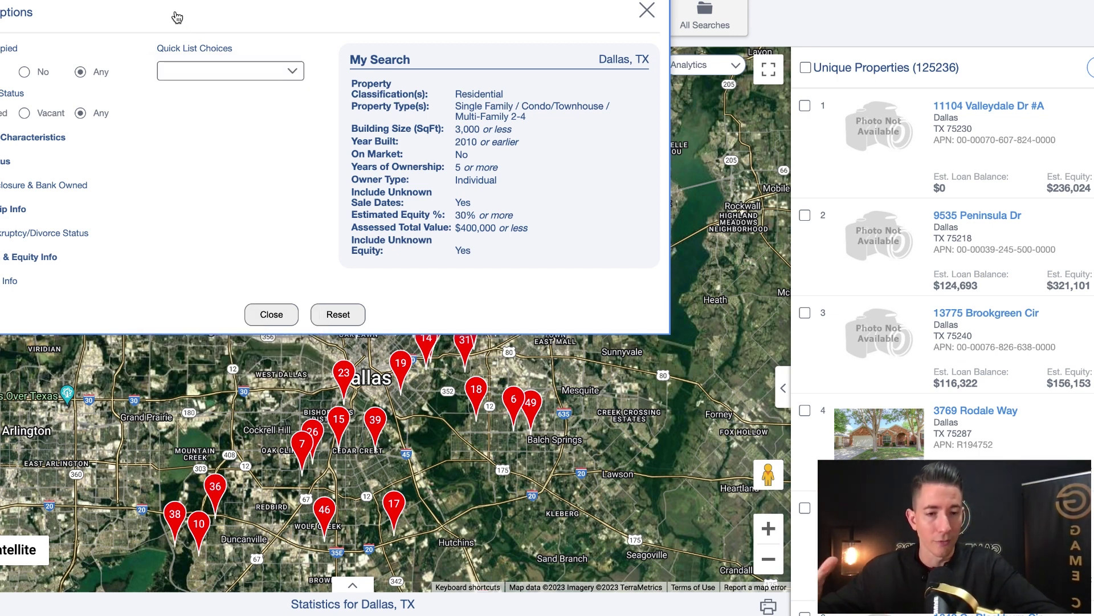
{"action": "left_click", "coordinate": [266, 72]}
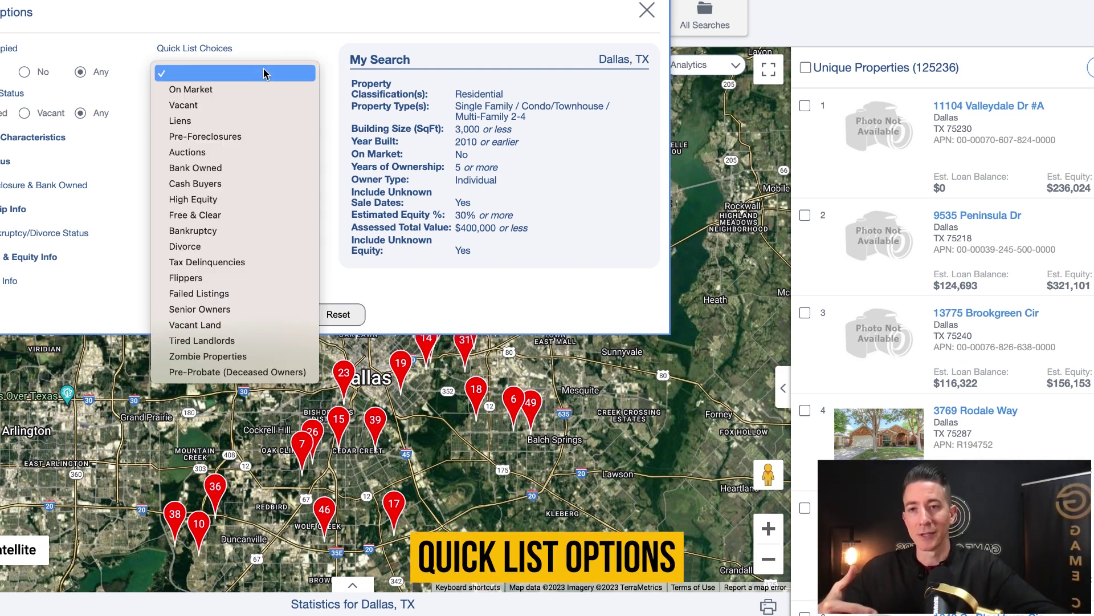
Apply the Vacant quick list and select all 1,587 resulting properties
{"action": "left_click", "coordinate": [233, 108]}
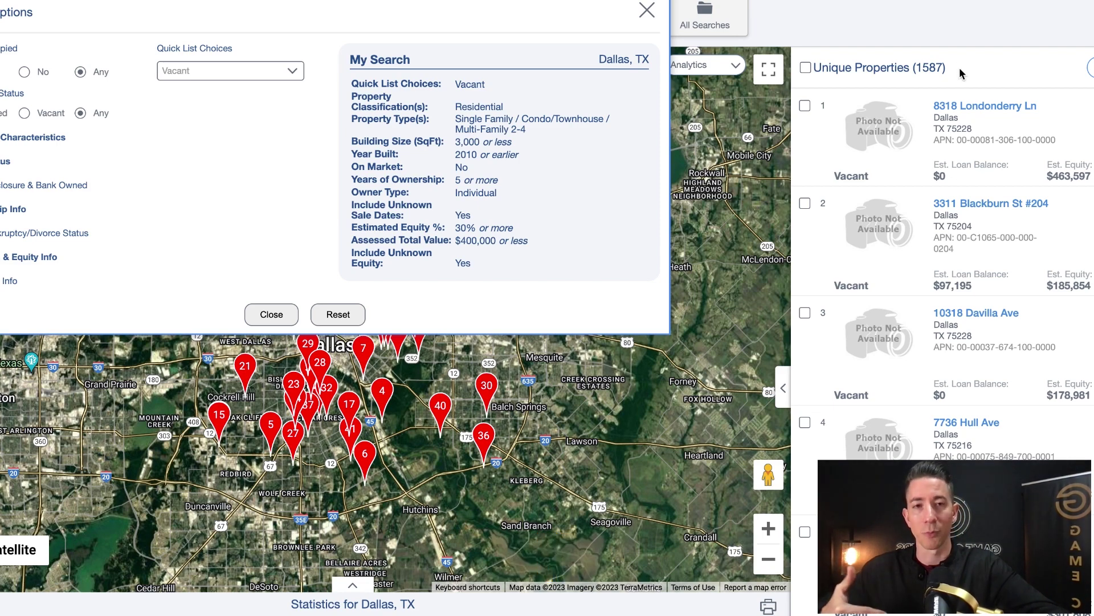
{"action": "left_click", "coordinate": [805, 69]}
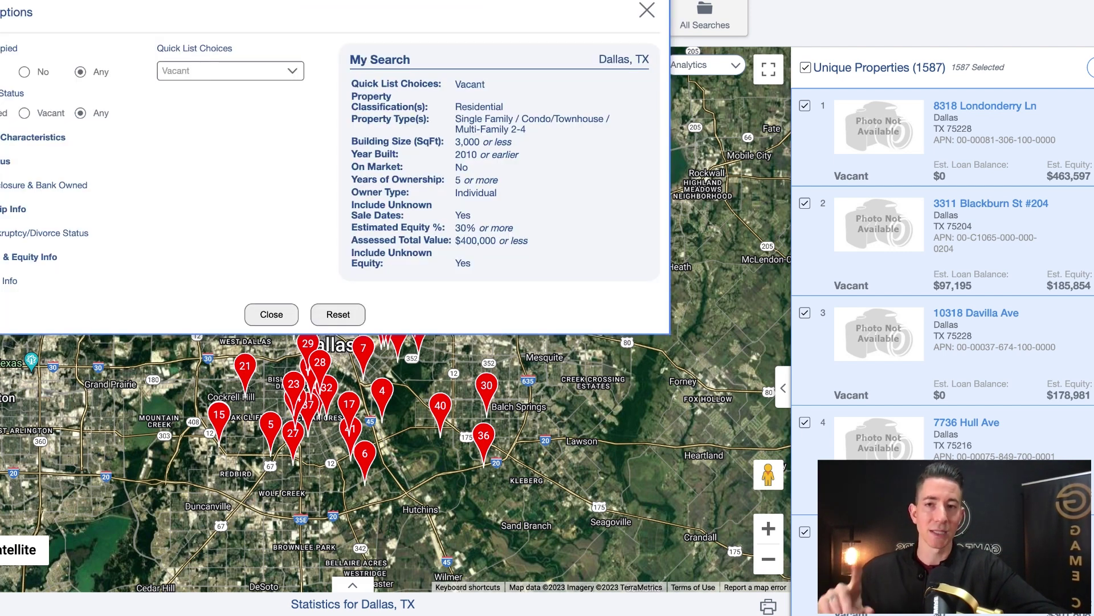
{"action": "left_click", "coordinate": [298, 73]}
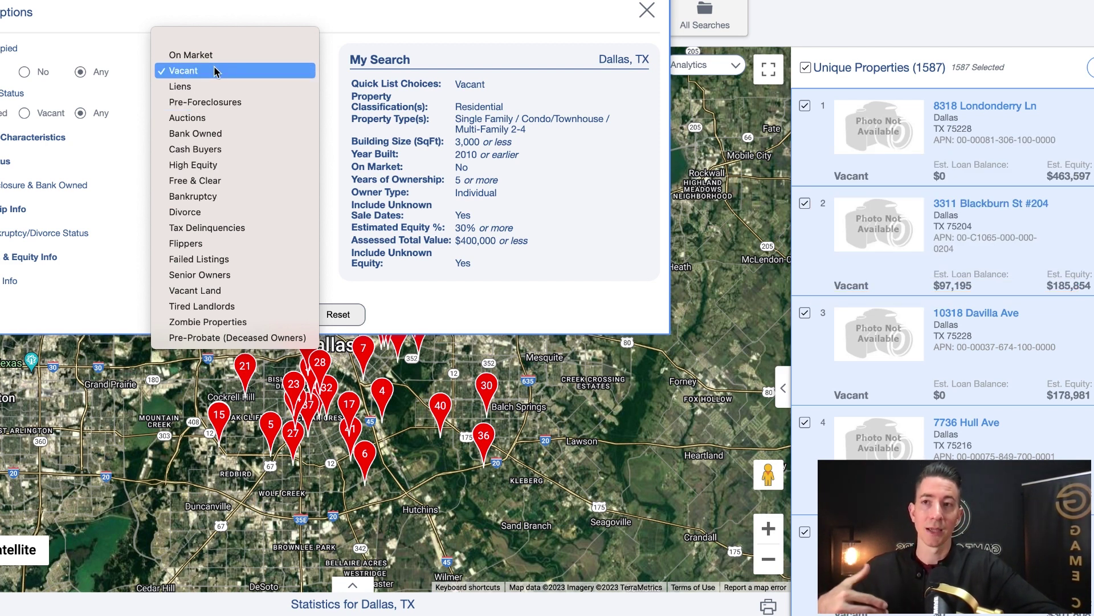
Replace the Vacant quick list with Tax Delinquencies, yielding 22,182 properties
{"action": "left_click", "coordinate": [643, 85]}
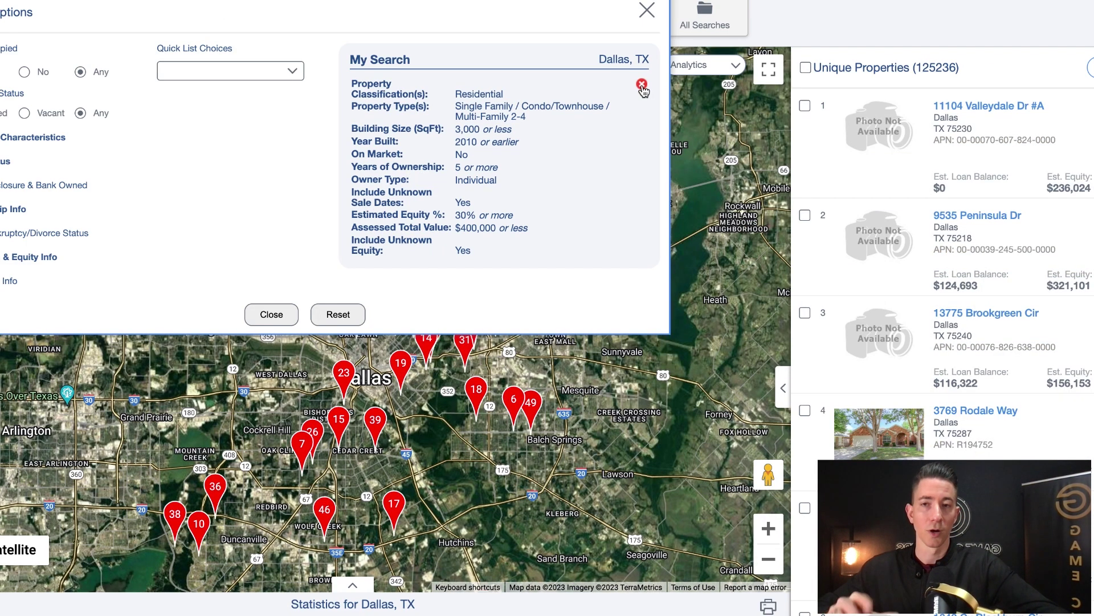
{"action": "left_click", "coordinate": [293, 75]}
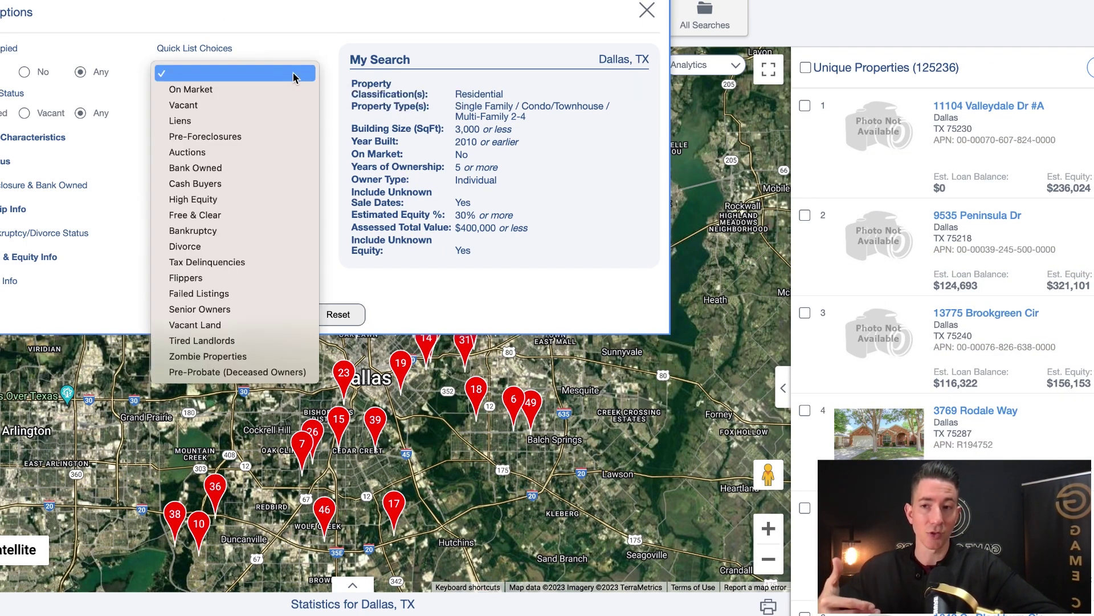
{"action": "left_click", "coordinate": [235, 261]}
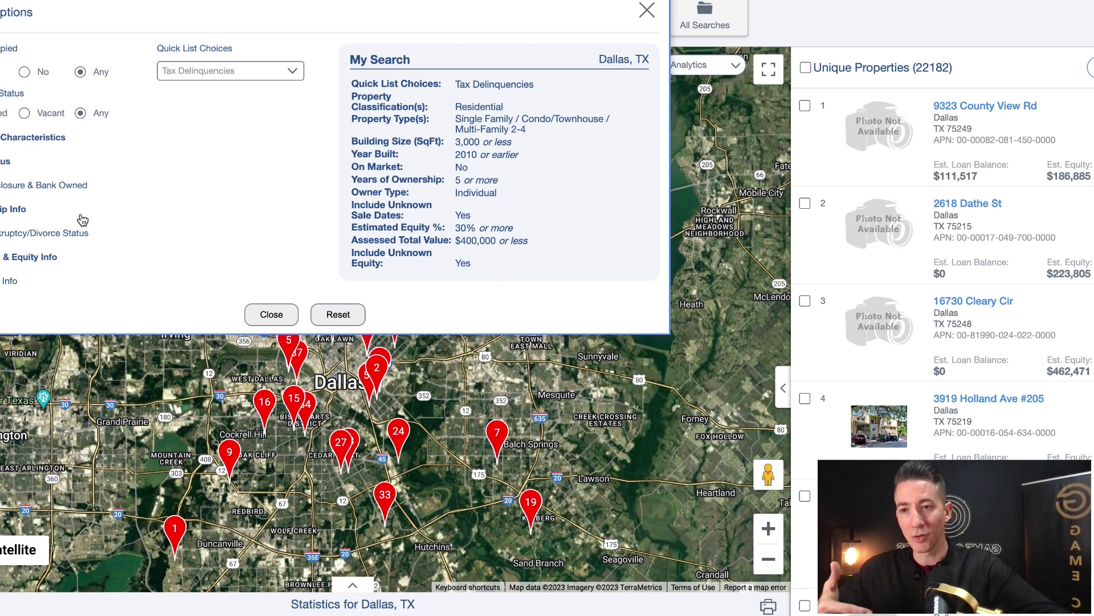
{"action": "left_click", "coordinate": [29, 241]}
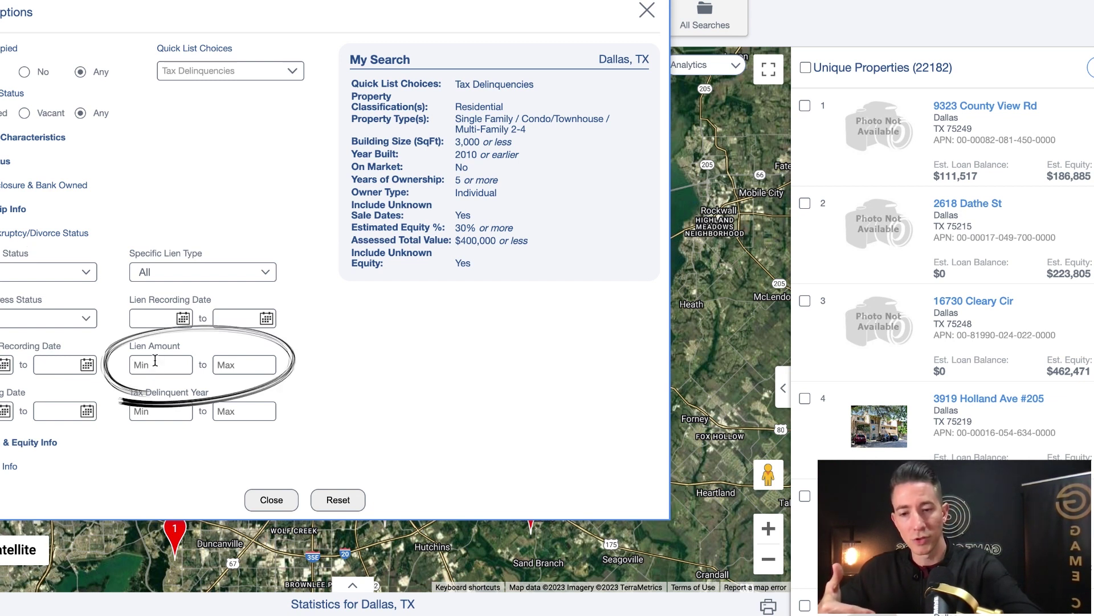
Try a 2000 minimum lien amount and a tax delinquent year minimum of 2, then clear both
{"action": "left_click", "coordinate": [156, 364]}
{"action": "type", "text": "2000"}
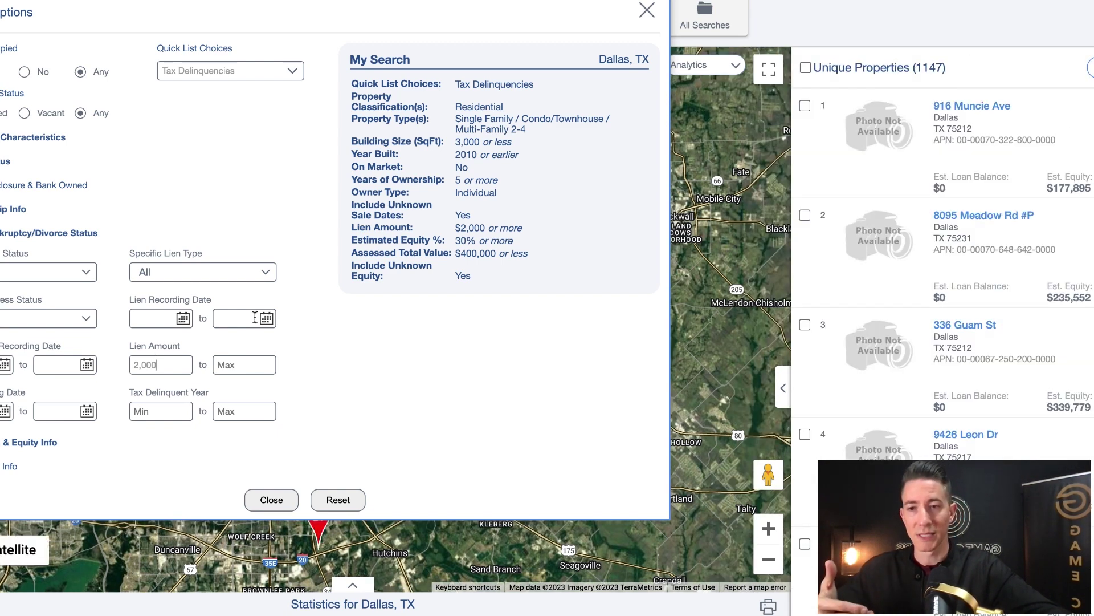
{"action": "key", "text": "BackSpace"}
{"action": "key", "text": "BackSpace"}
{"action": "key", "text": "BackSpace"}
{"action": "key", "text": "BackSpace"}
{"action": "key", "text": "BackSpace"}
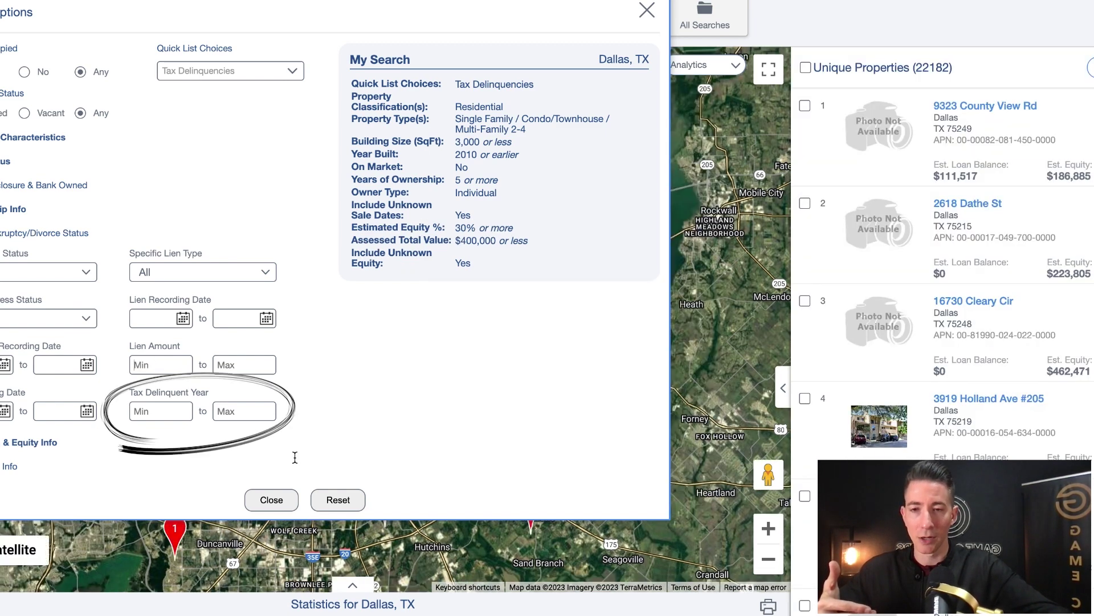
{"action": "left_click", "coordinate": [147, 412]}
{"action": "type", "text": "2"}
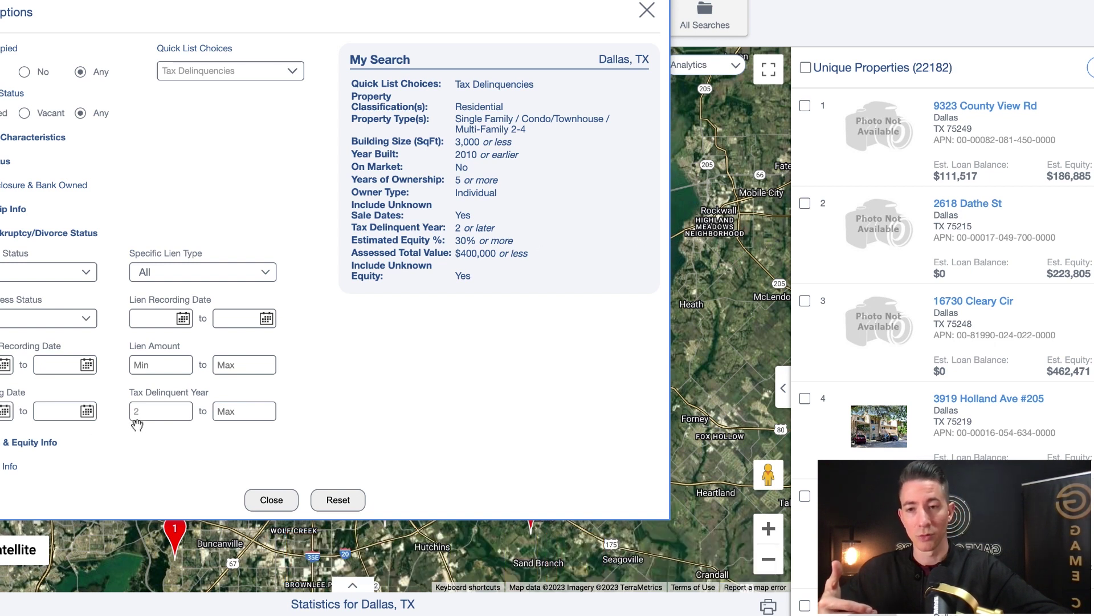
{"action": "key", "text": "BackSpace"}
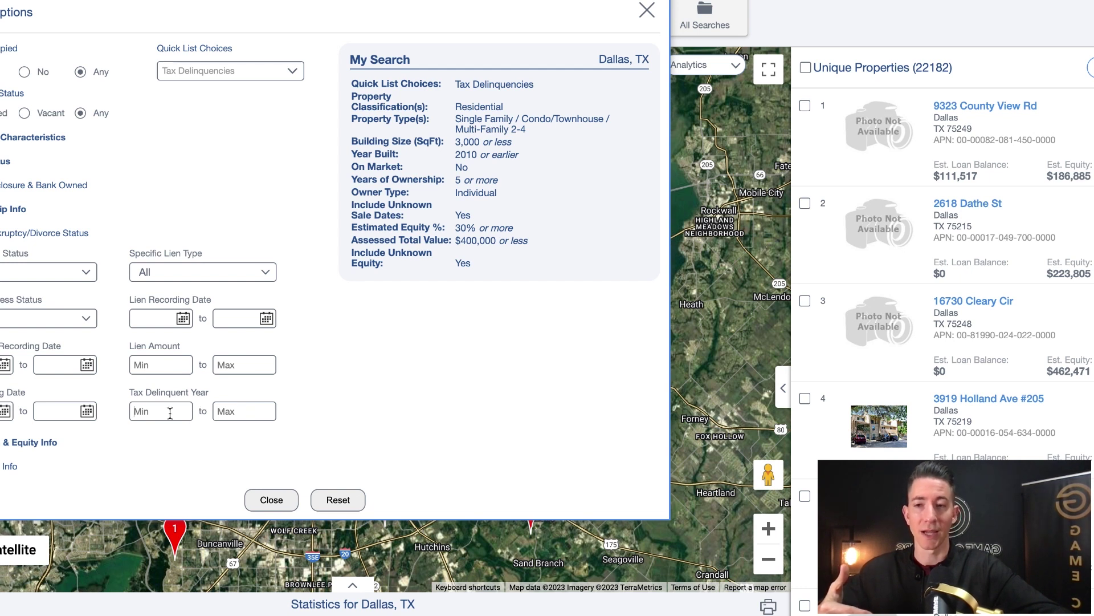
Set Tax Delinquent Year minimum to 2020, keeping Tax Delinquencies, for 19,176 properties
{"action": "type", "text": "2"}
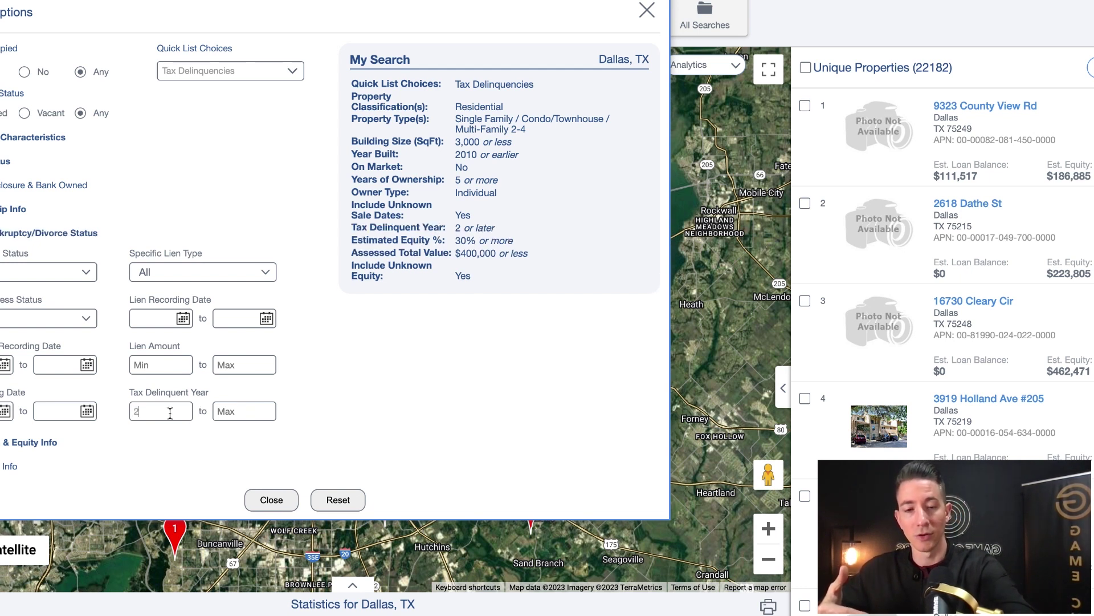
{"action": "type", "text": "020"}
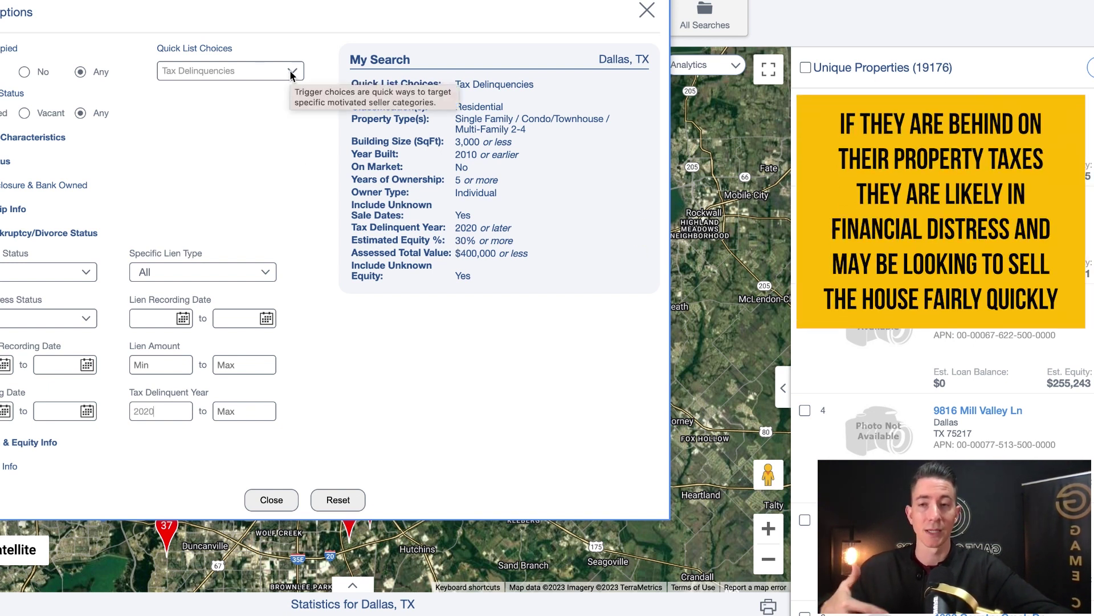
{"action": "left_click", "coordinate": [291, 72]}
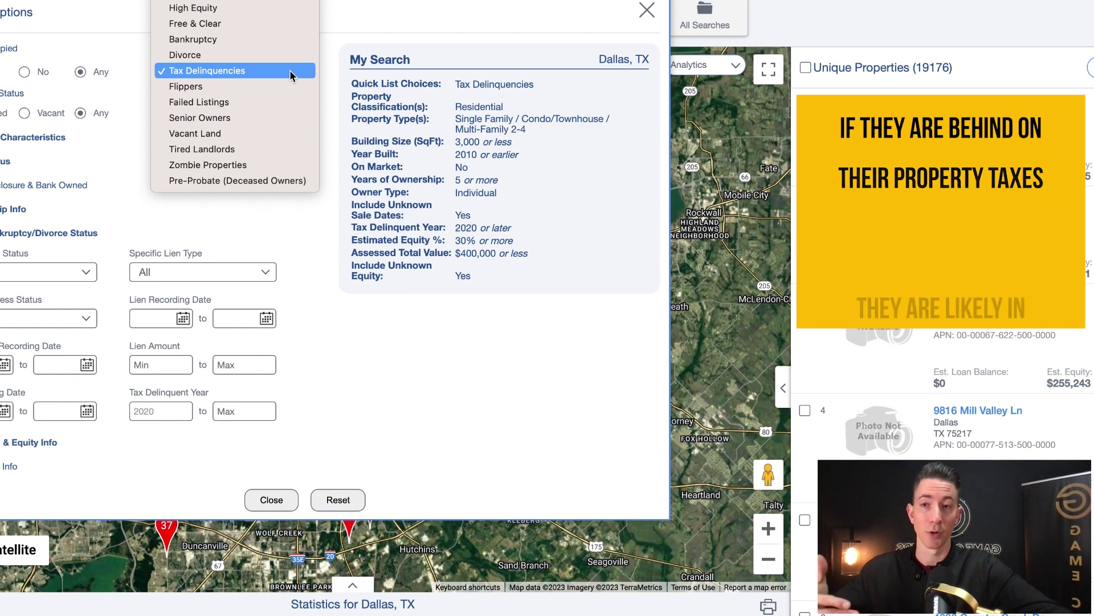
{"action": "left_click", "coordinate": [350, 17]}
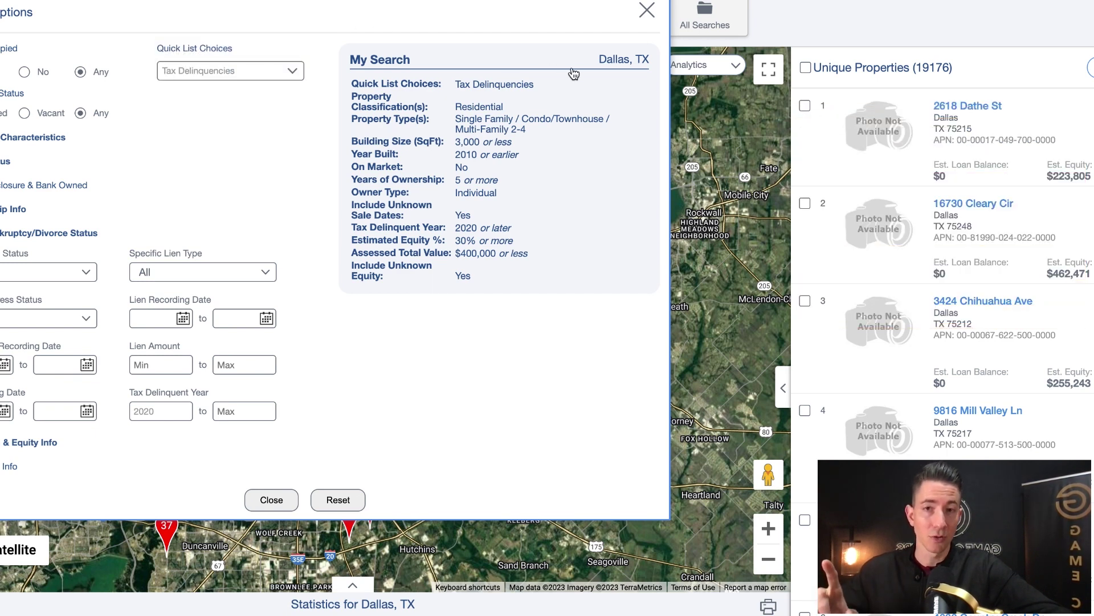
Remove the Tax Delinquencies quick list and the 2020 delinquent-year filter, restoring 125,236 results
{"action": "left_click", "coordinate": [641, 85]}
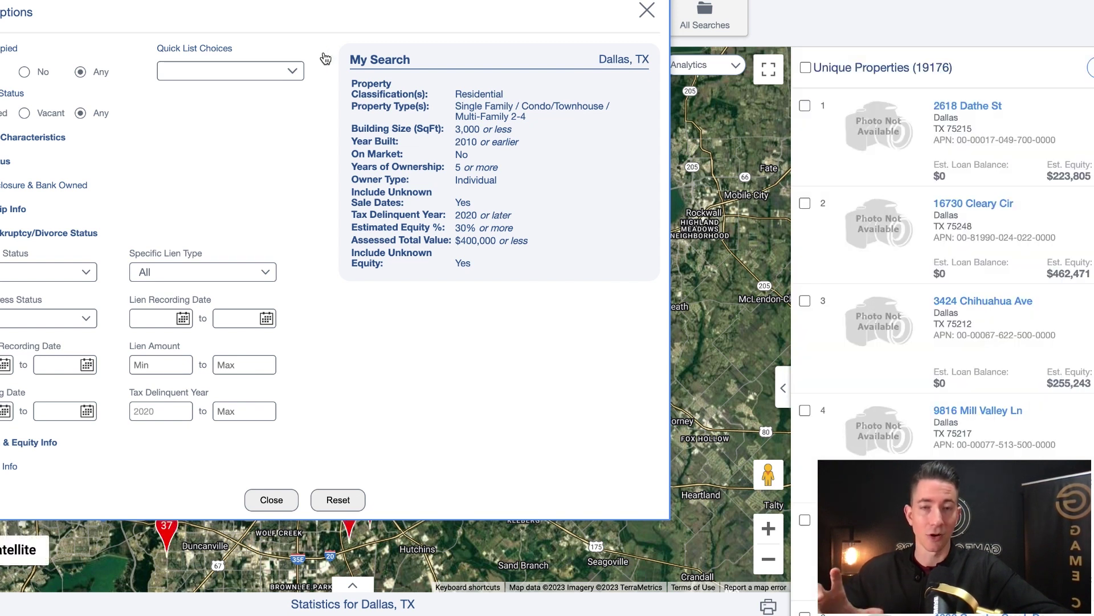
{"action": "double_click", "coordinate": [169, 411]}
{"action": "key", "text": "BackSpace"}
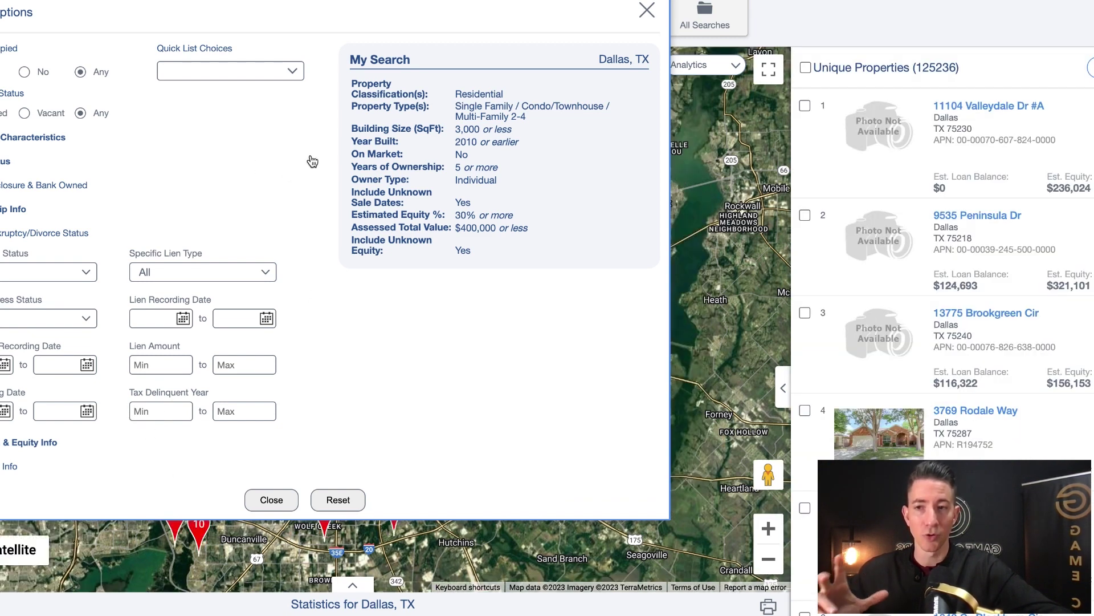
{"action": "left_click", "coordinate": [24, 212]}
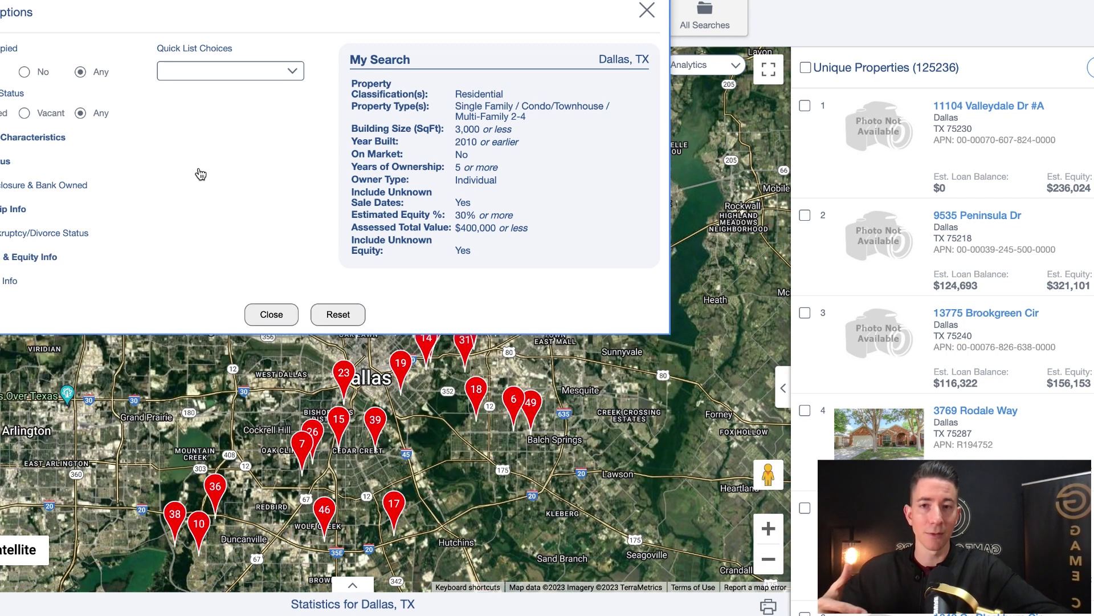
Apply the Tired Landlords quick list, narrowing the Dallas search to 14,155 properties
{"action": "mouse_move", "coordinate": [536, 99]}
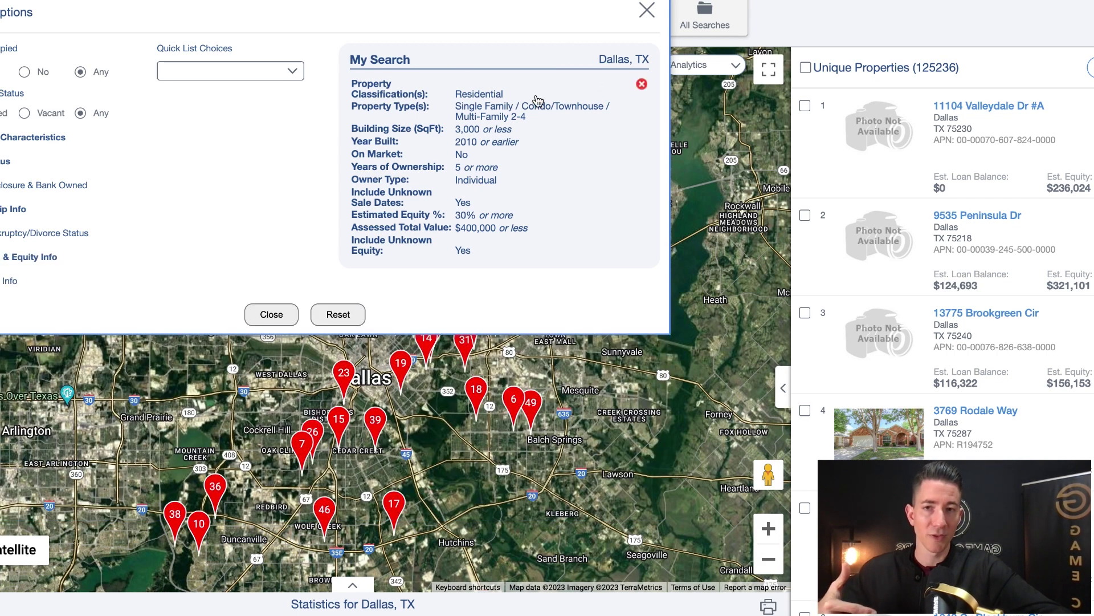
{"action": "left_click", "coordinate": [289, 72]}
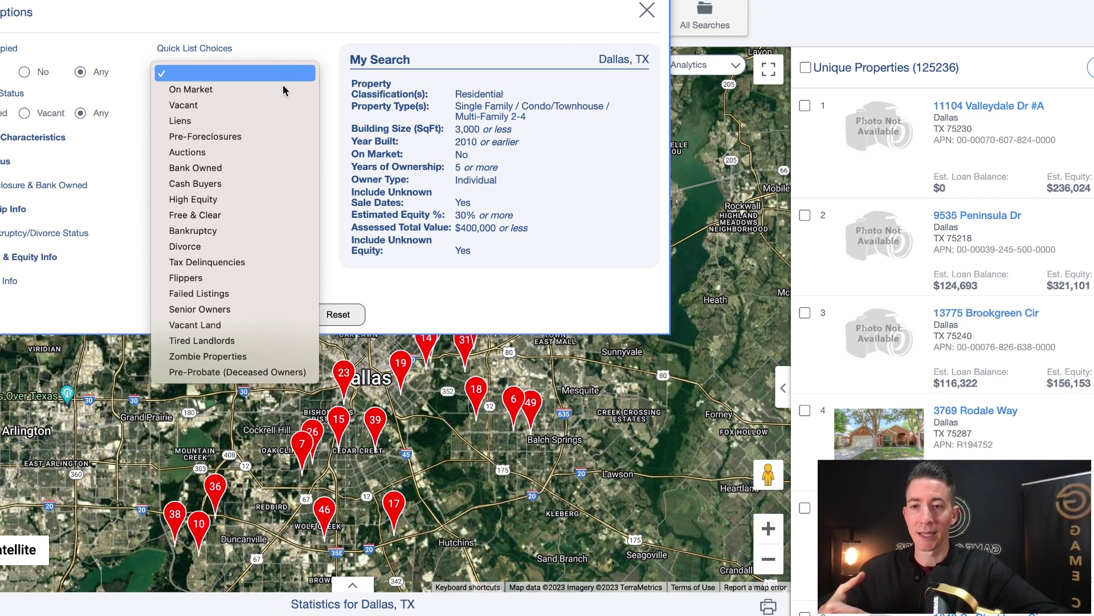
{"action": "left_click", "coordinate": [230, 342]}
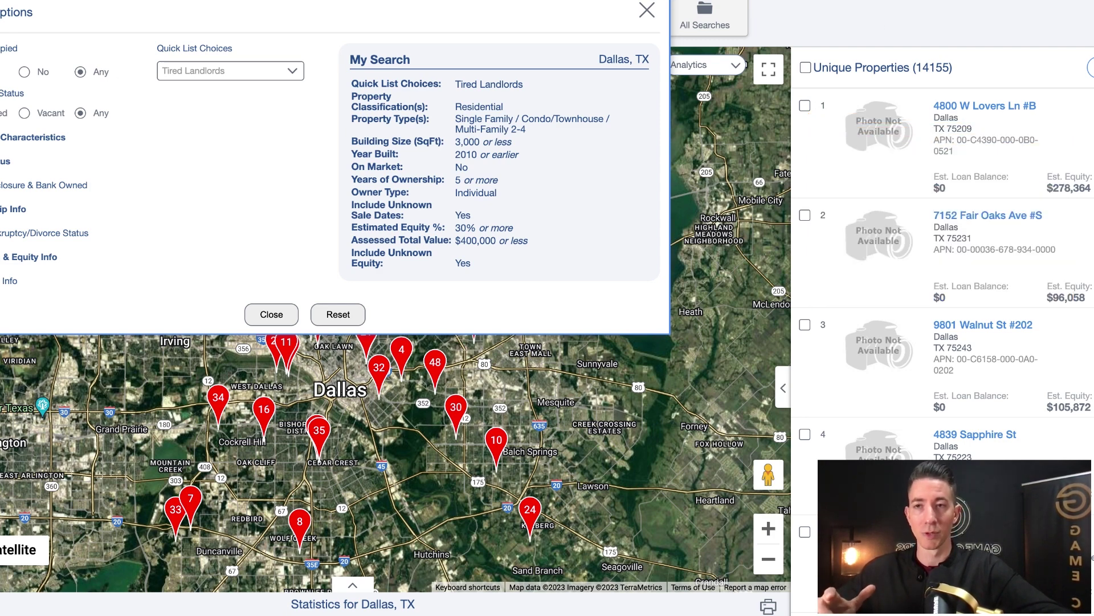
{"action": "scroll", "coordinate": [547, 228], "scroll_direction": "up", "scroll_amount": 1}
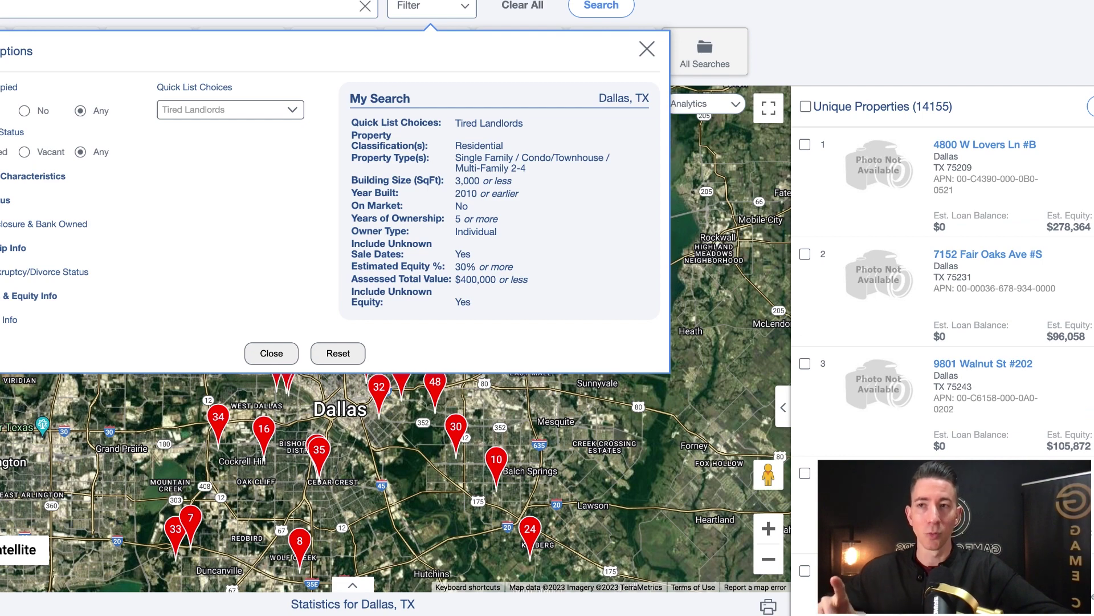